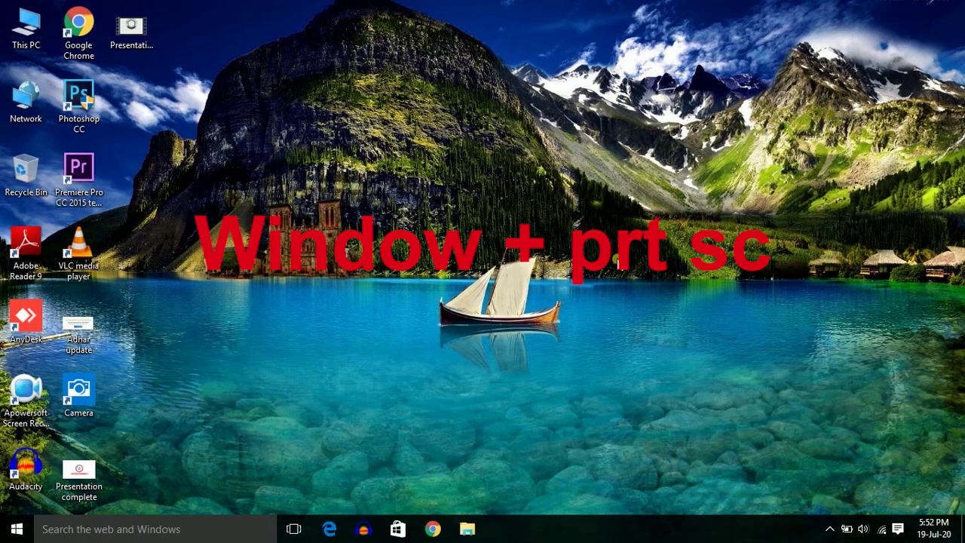
- Capture the full screen to an image file and check it in the Screenshots folder under Pictures, closing the folder window when done
key("super+Print")
double_click(29, 39)
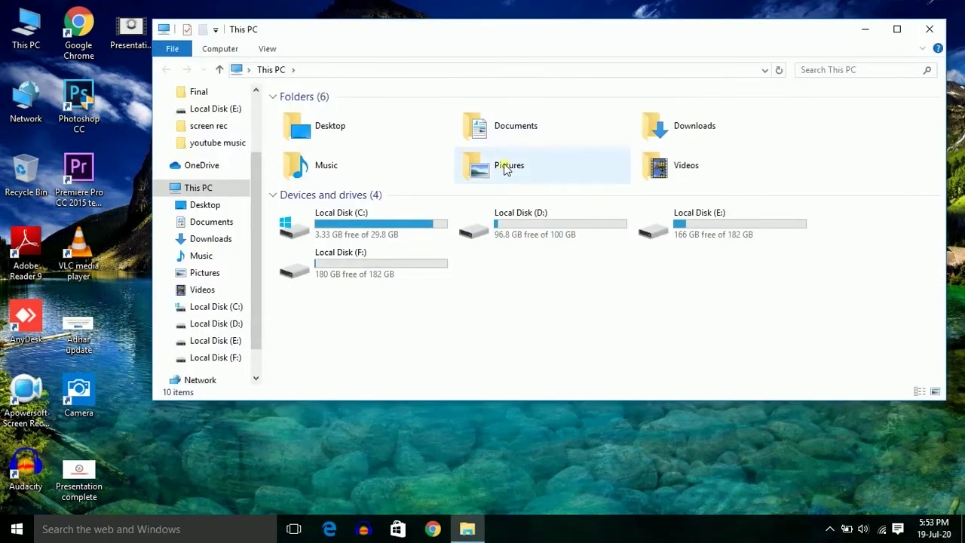
double_click(505, 167)
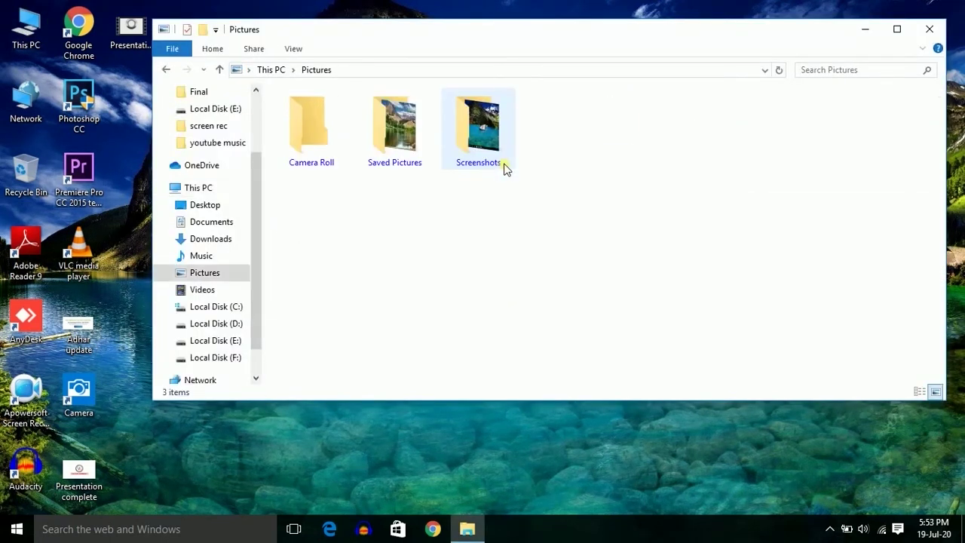
double_click(467, 145)
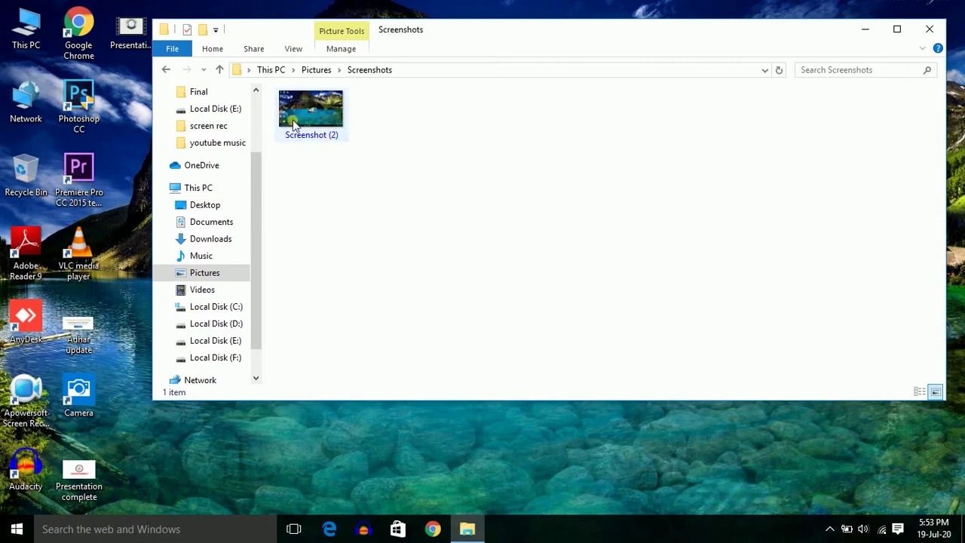
left_click(294, 126)
left_click(930, 29)
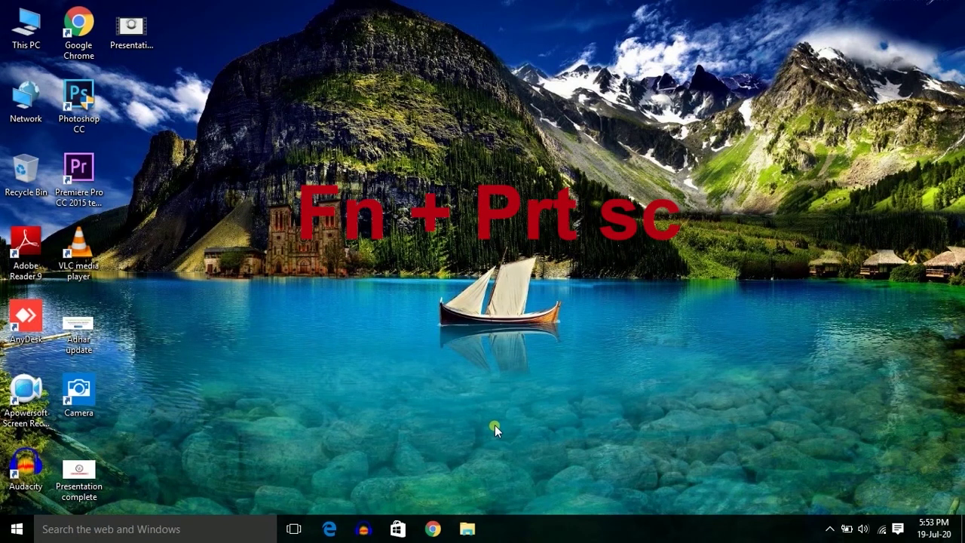
- Launch Paint with the Run command mspaint and paste the copied screen capture onto the canvas
key("super+r")
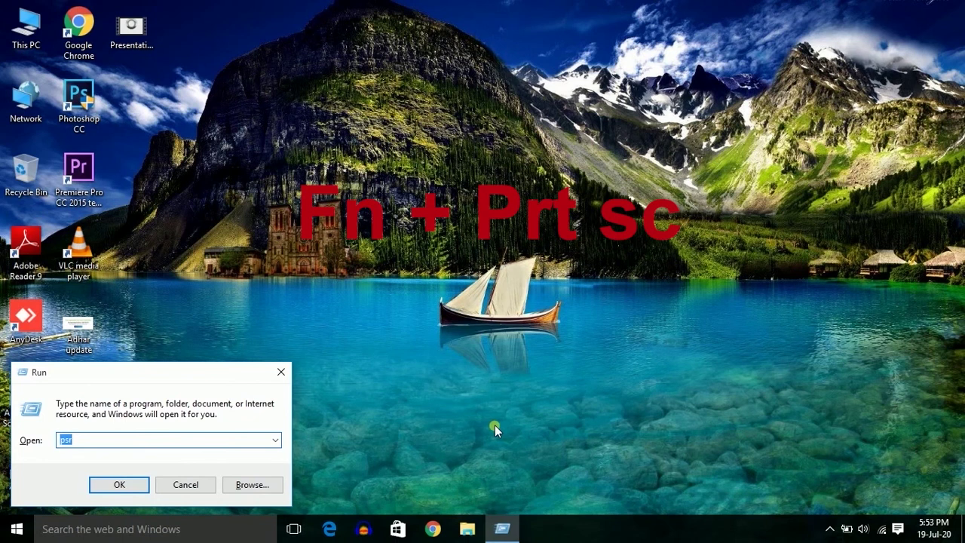
type("mspa")
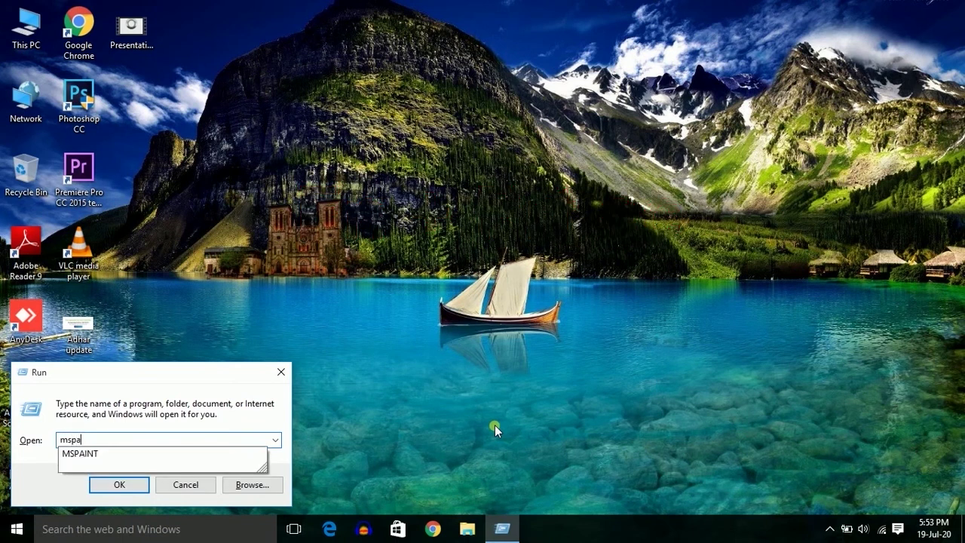
type("int")
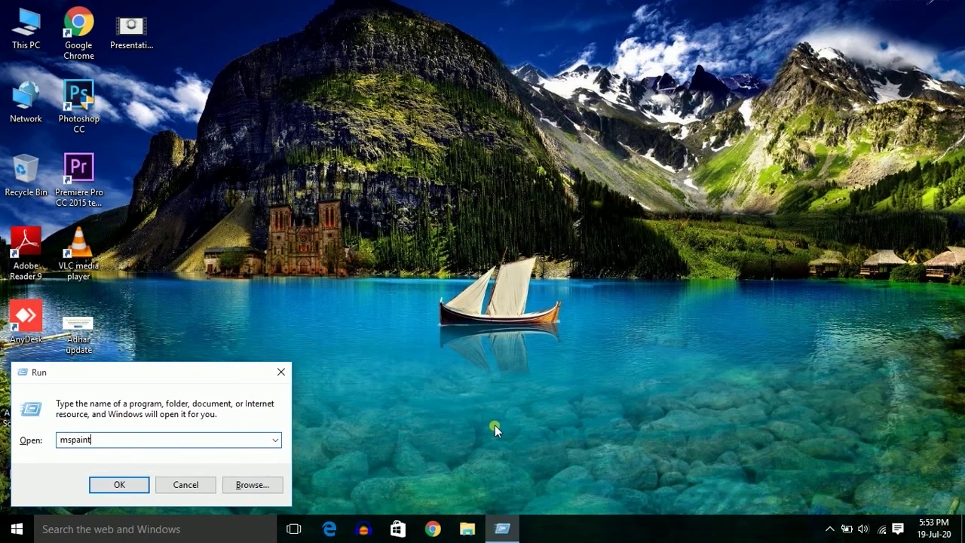
key("Return")
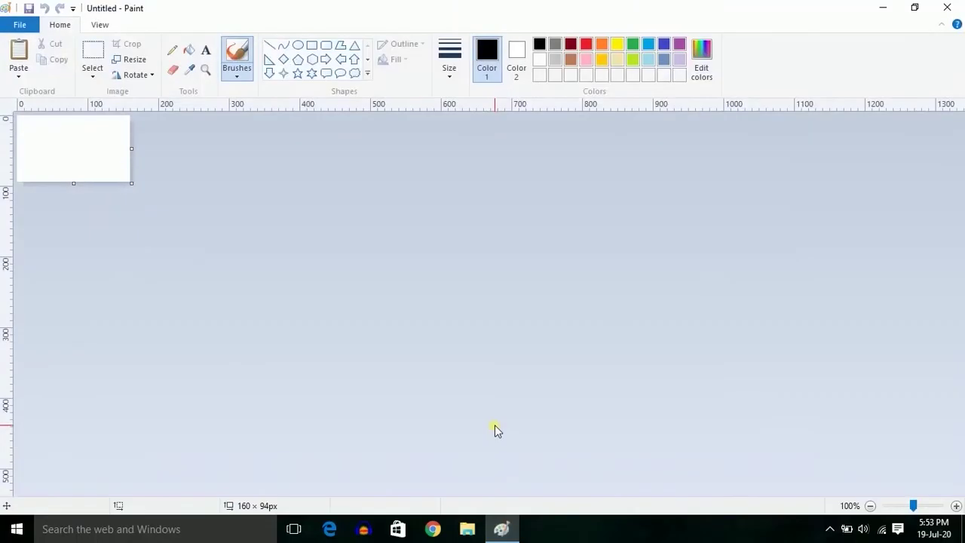
key("ctrl+v")
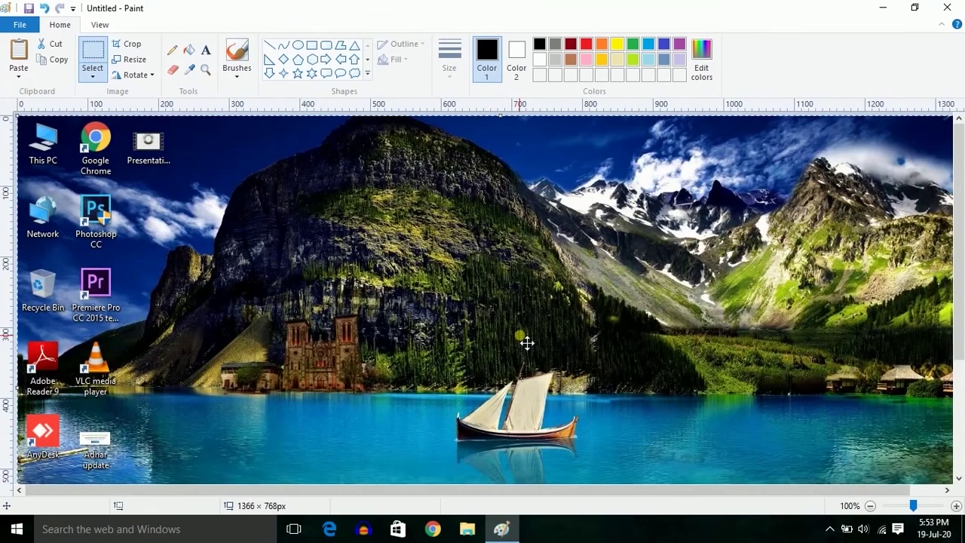
- Save the pasted capture to the Desktop as a PNG named Untitled and close Paint
left_click(21, 24)
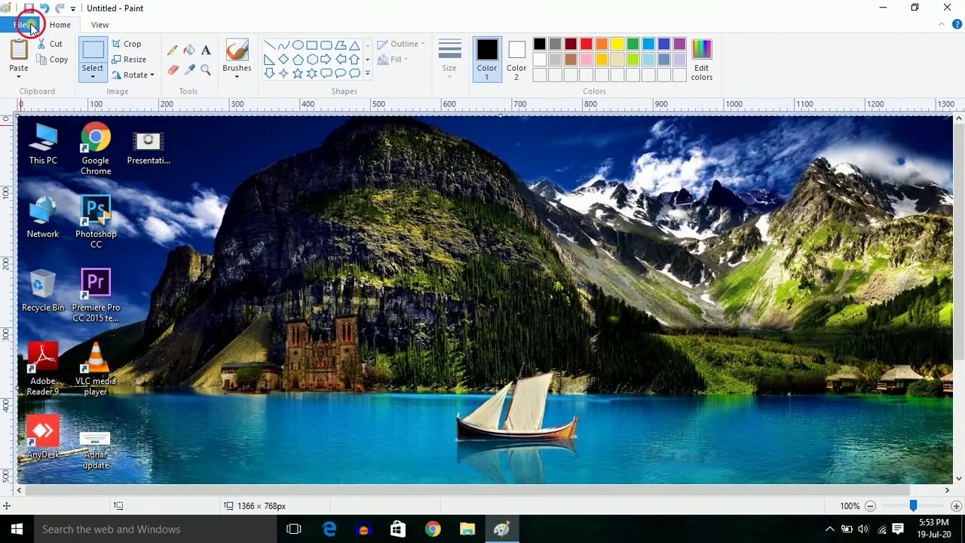
left_click(78, 114)
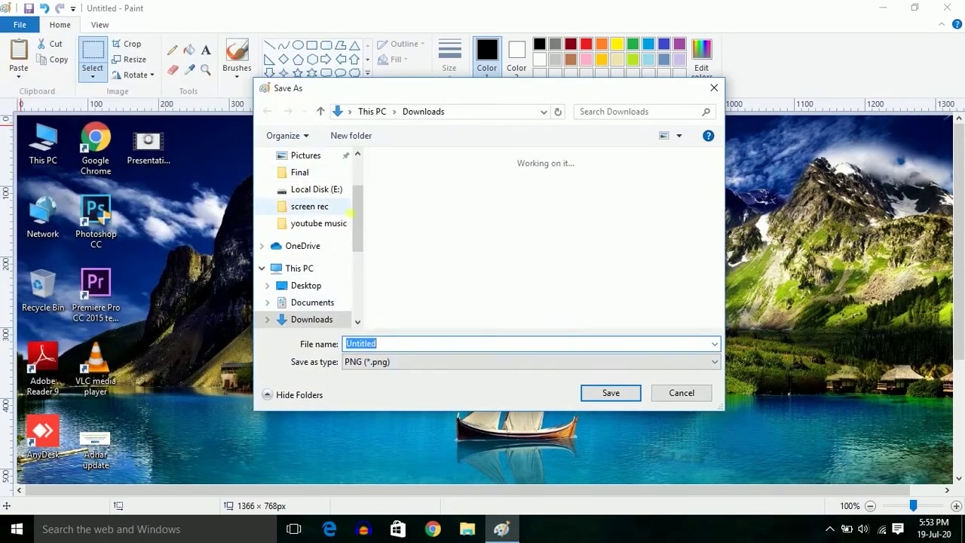
scroll(362, 218, "up", 2)
left_click(296, 181)
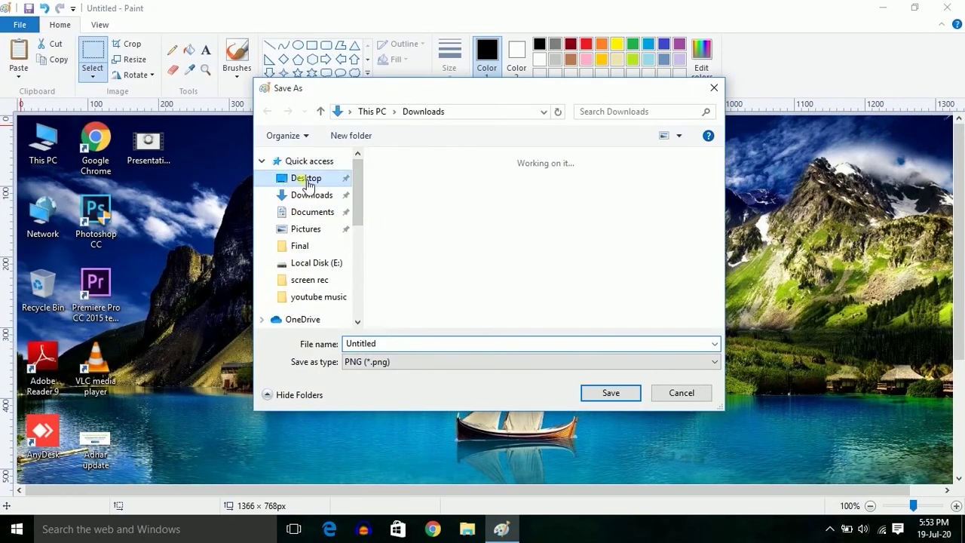
left_click(613, 394)
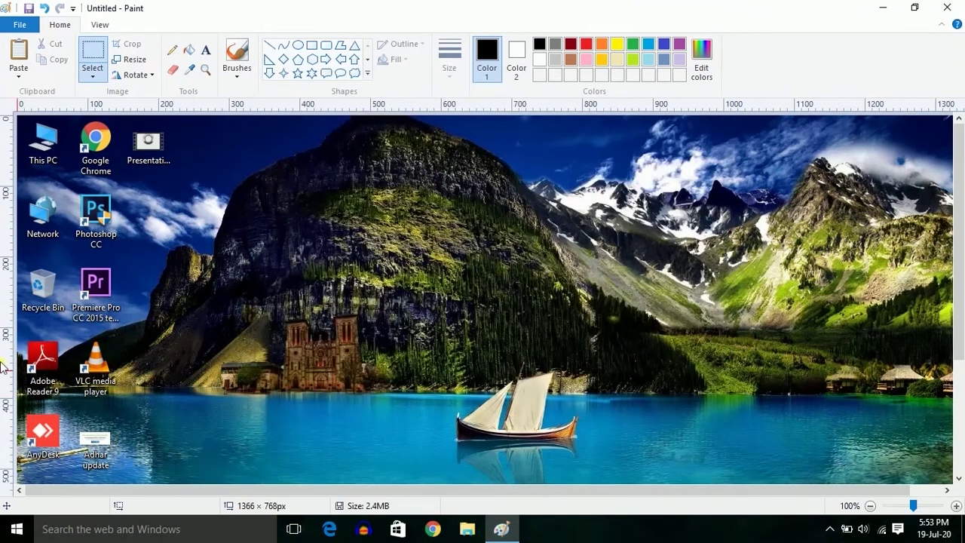
left_click(947, 7)
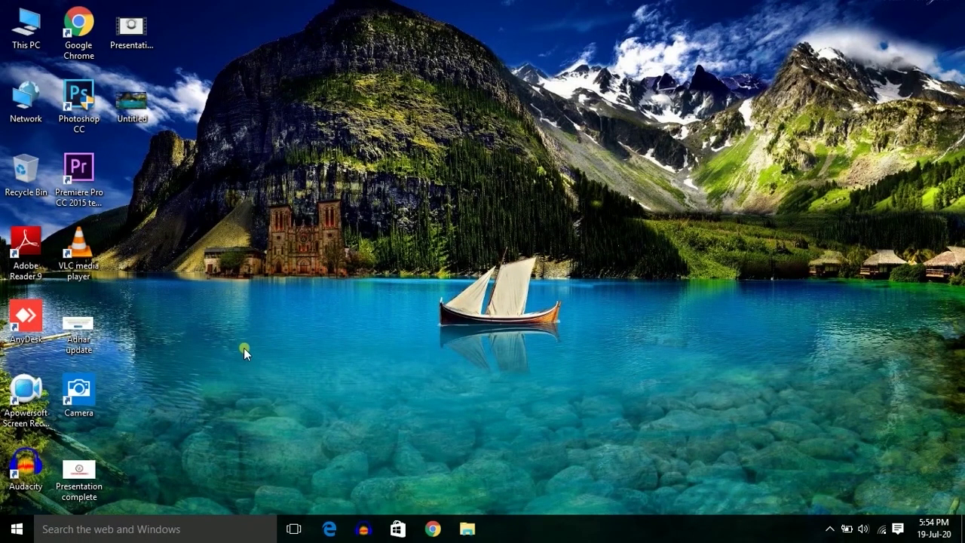
- Search Windows for "snip" and open the Snipping Tool desktop app
left_click(177, 528)
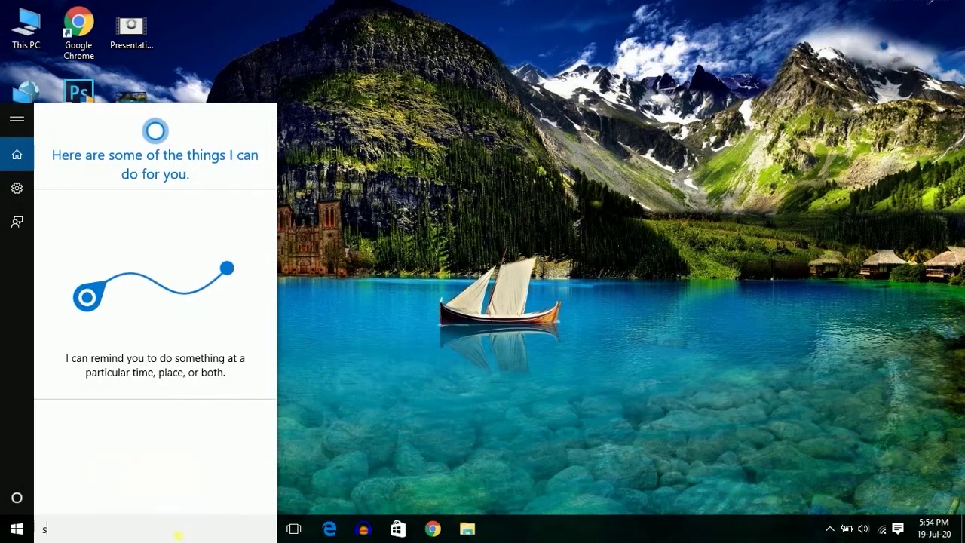
type("snip")
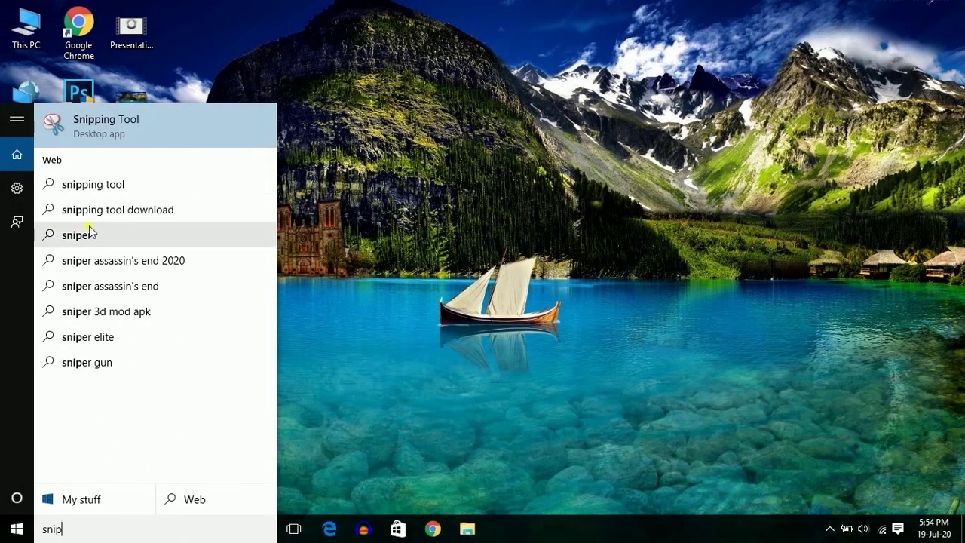
left_click(124, 126)
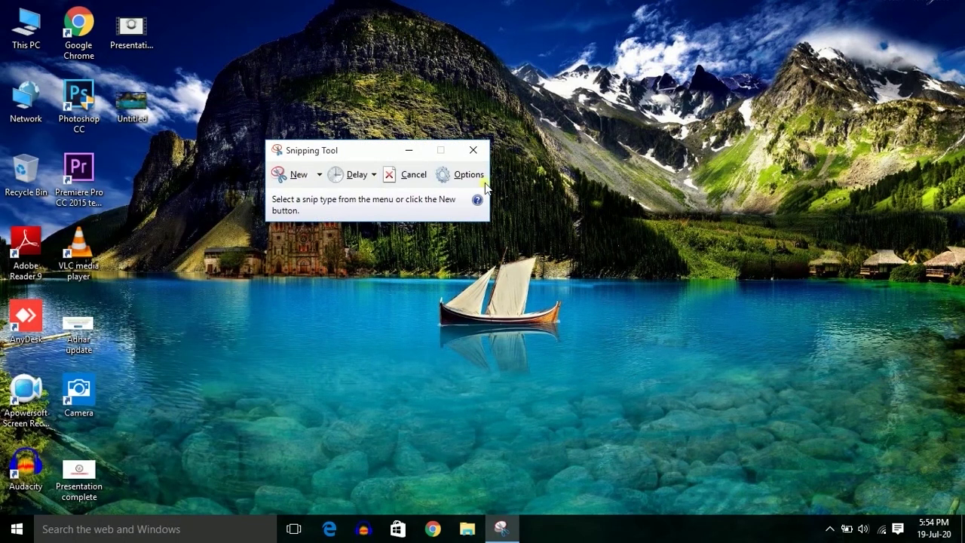
- Capture a free-form snip of the lake area beside the desktop icons, and bring up its Save As dialog, cancelling it
left_click(319, 175)
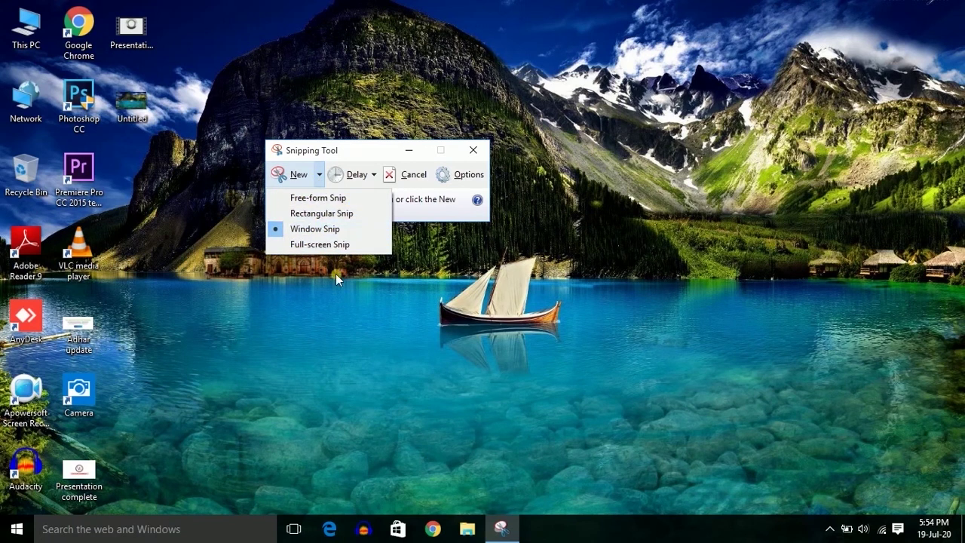
left_click(322, 202)
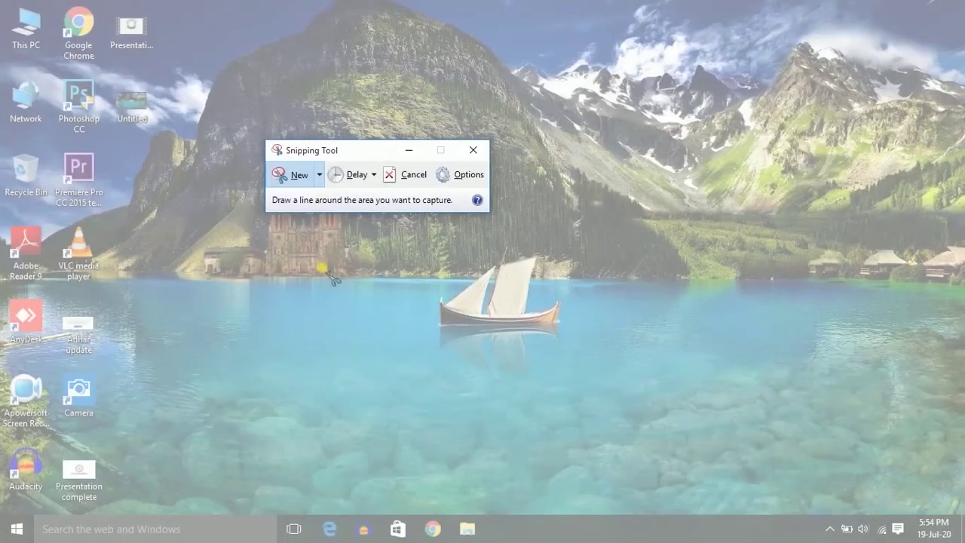
mouse_move(171, 306)
left_mouse_down()
mouse_move(326, 379)
mouse_move(199, 330)
mouse_move(178, 310)
left_mouse_up()
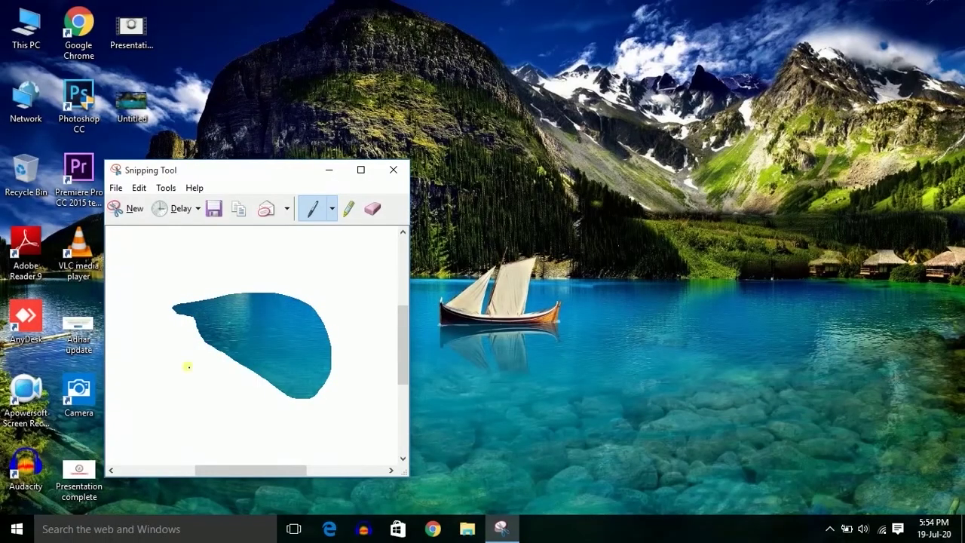
left_click(116, 187)
left_click(143, 225)
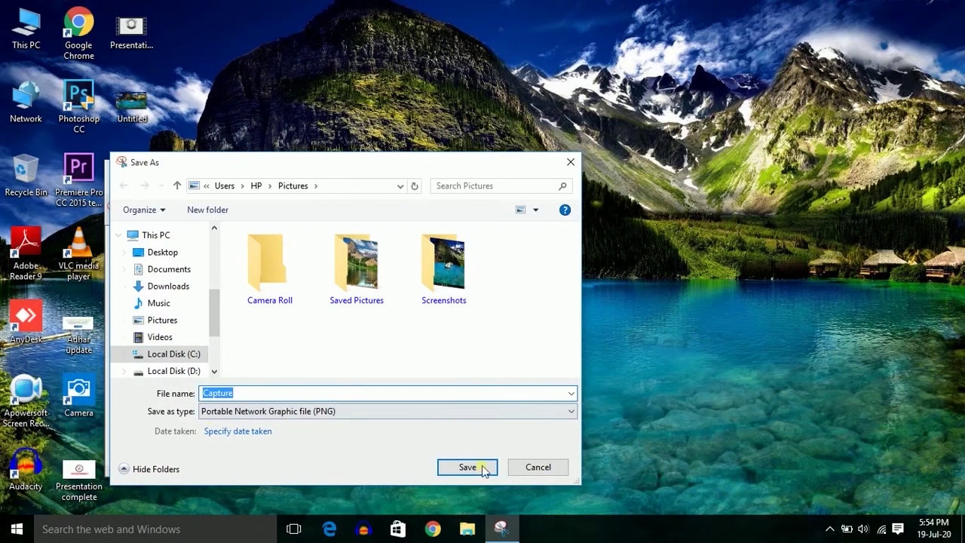
left_click(538, 467)
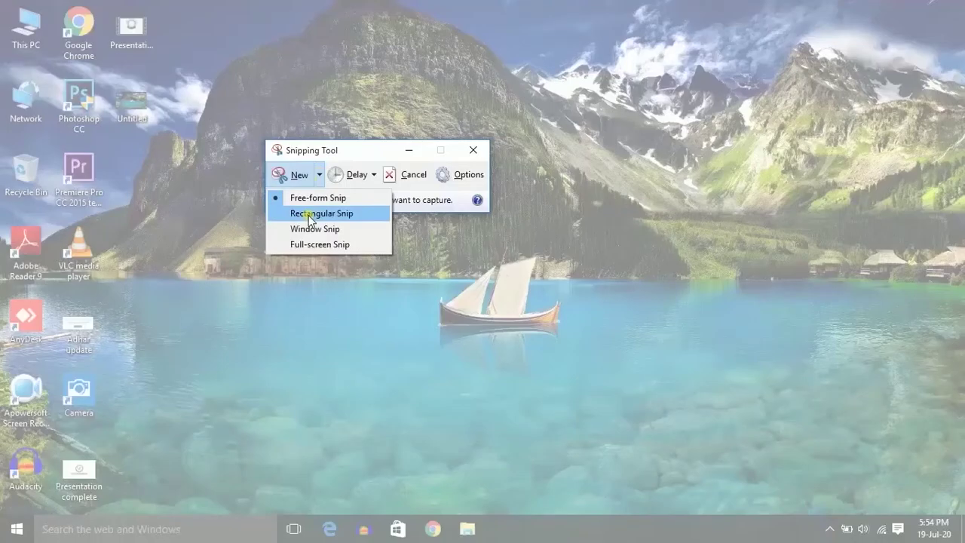
- Capture a rectangular snip spanning the desktop icons and the sailboat, and bring up its Save As dialog, cancelling it
left_click(308, 215)
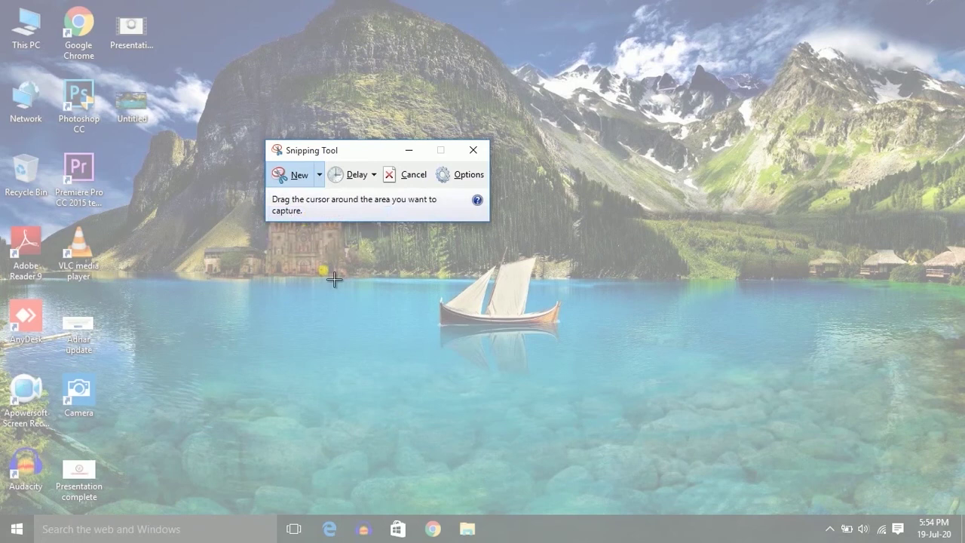
left_click_drag(15, 153, 716, 432)
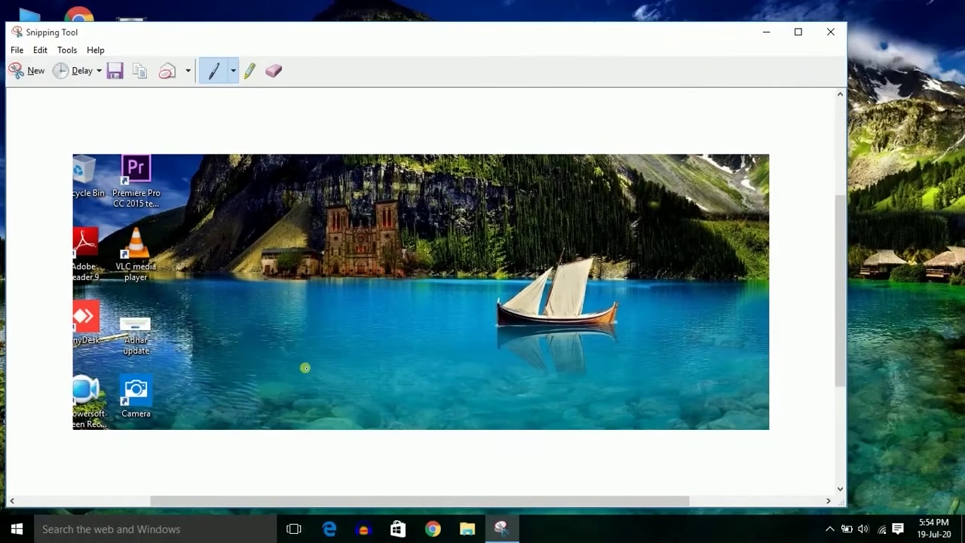
left_click(17, 49)
left_click(55, 92)
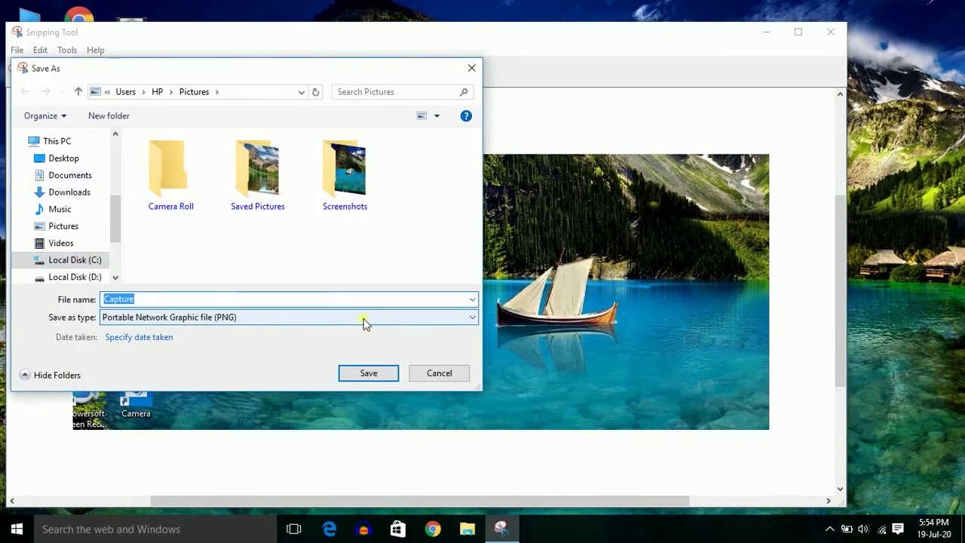
left_click(449, 375)
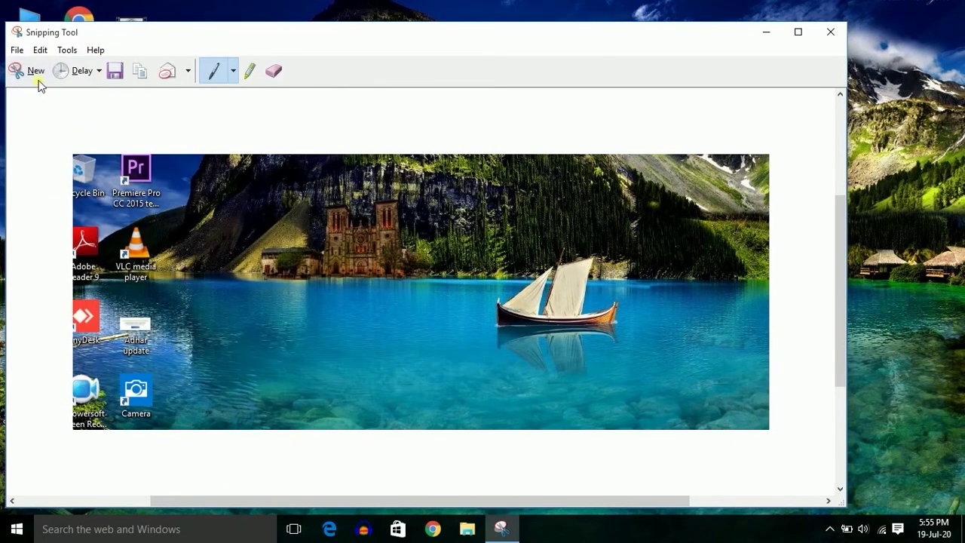
- Capture a window snip of the whole desktop, look it over, and bring up its Save As dialog, cancelling it
left_click(36, 74)
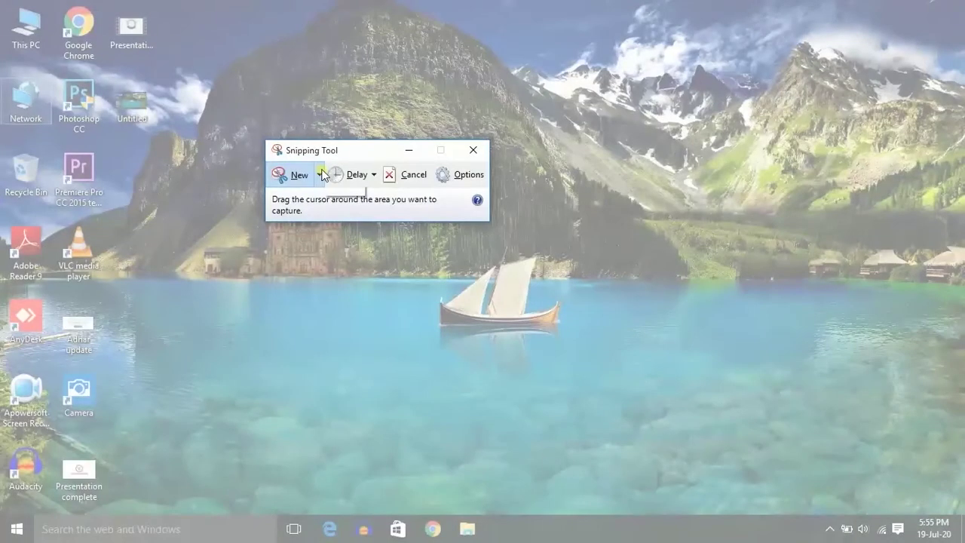
left_click(319, 174)
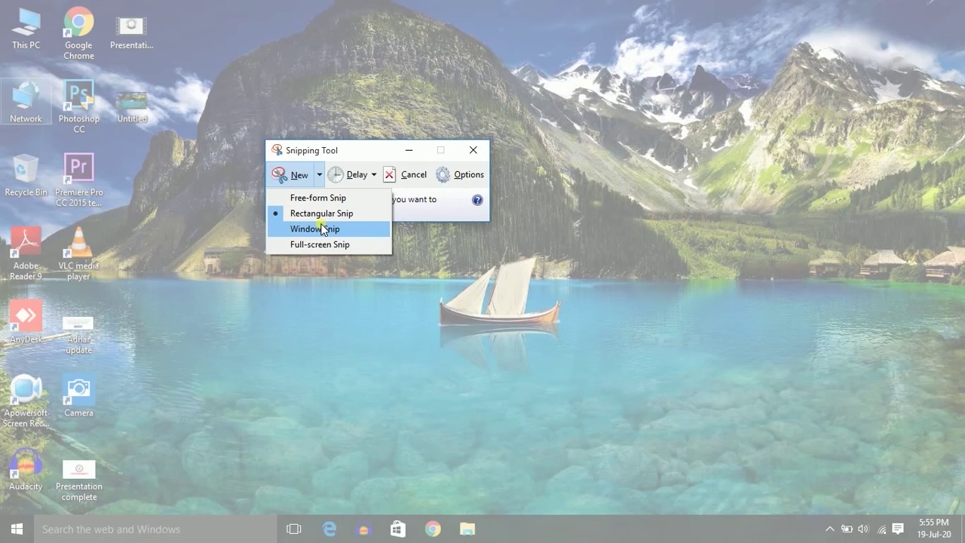
left_click(323, 229)
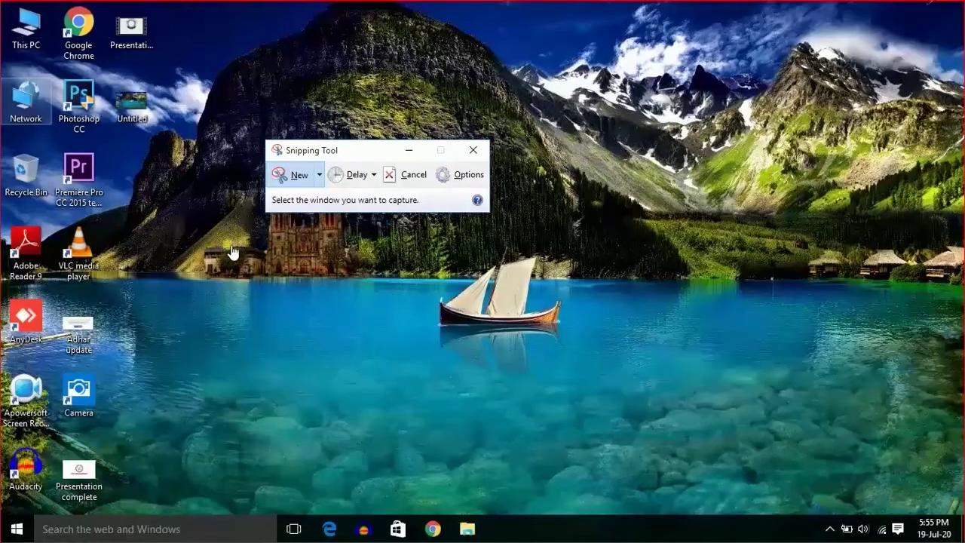
left_click(438, 376)
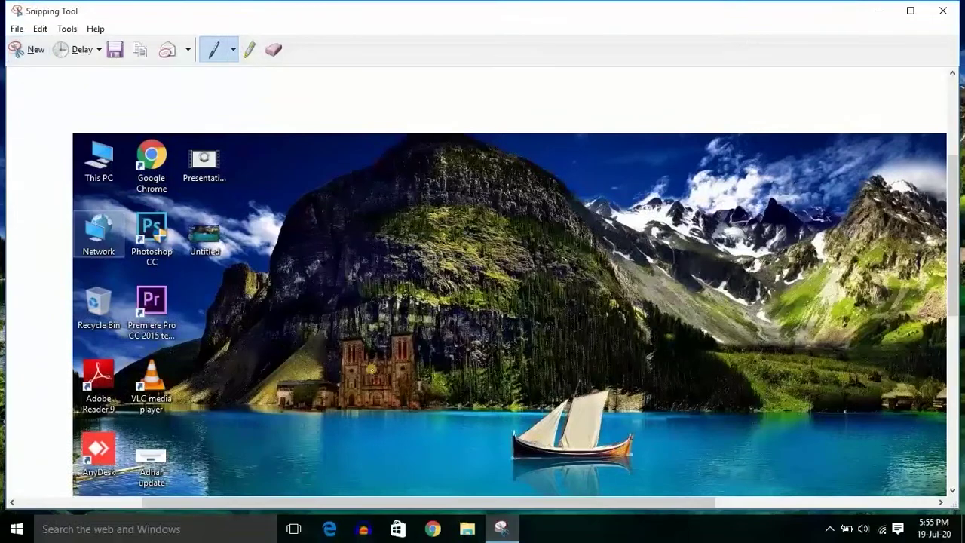
scroll(208, 172, "down", 5)
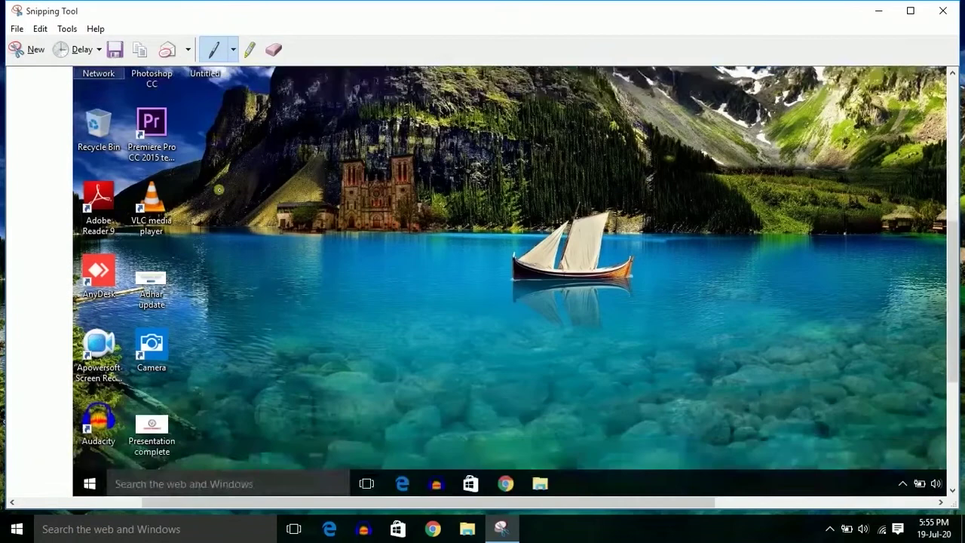
scroll(221, 191, "up", 5)
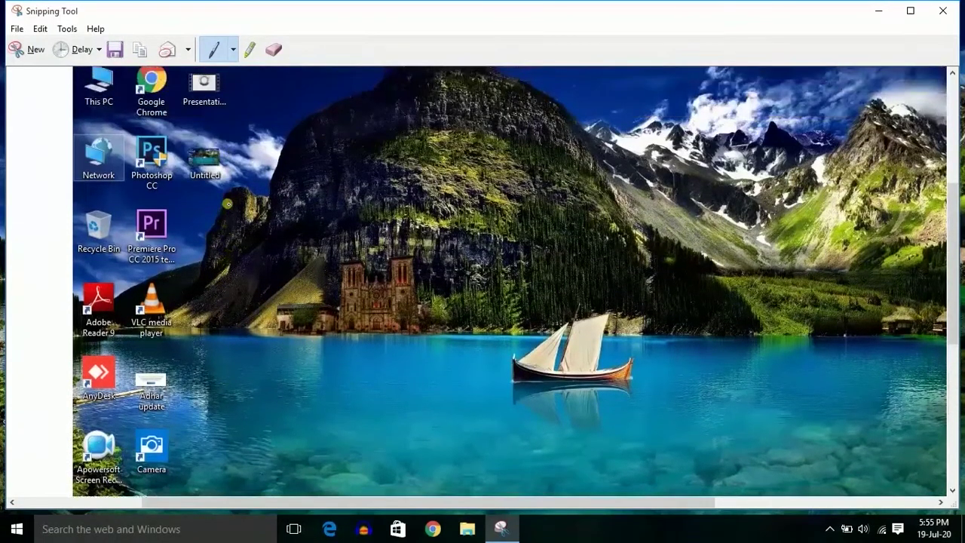
scroll(227, 203, "up", 1)
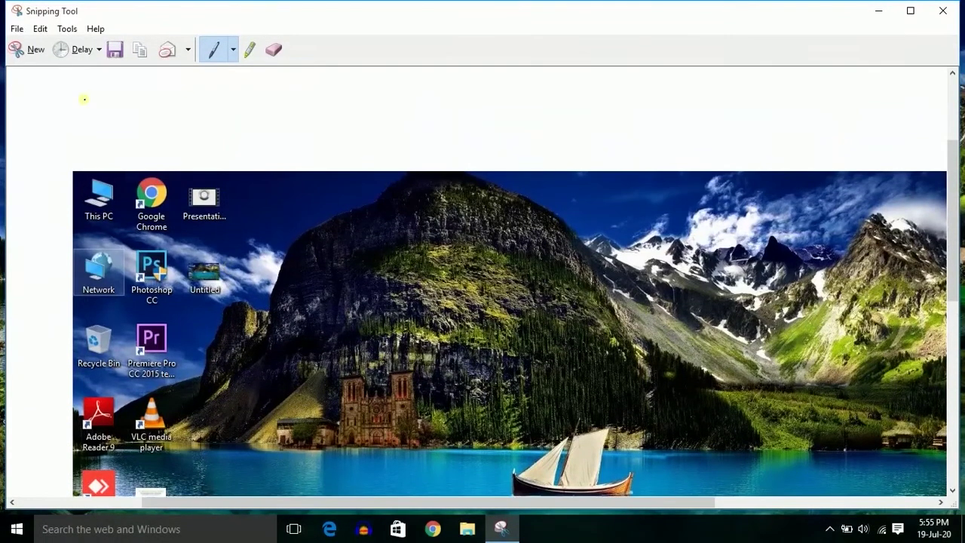
left_click(17, 29)
left_click(46, 66)
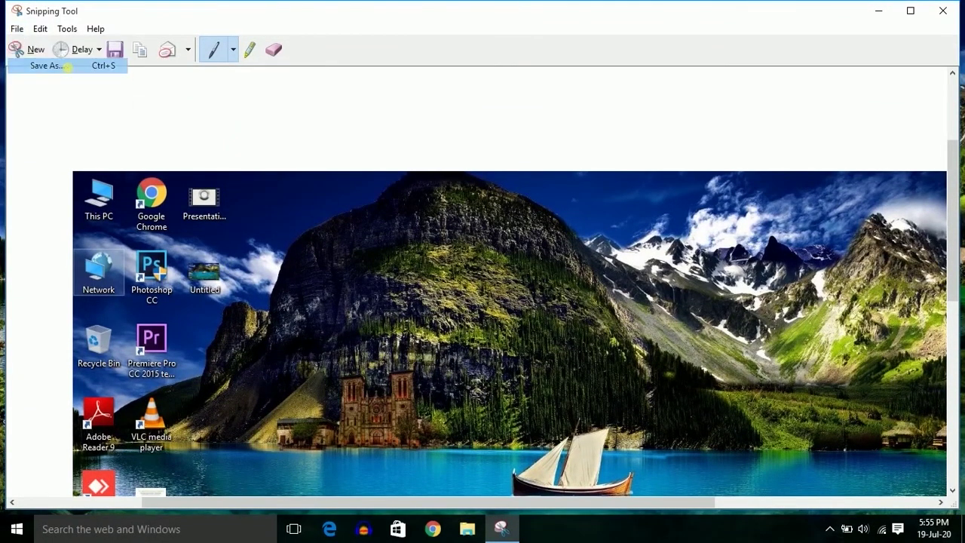
left_click(439, 353)
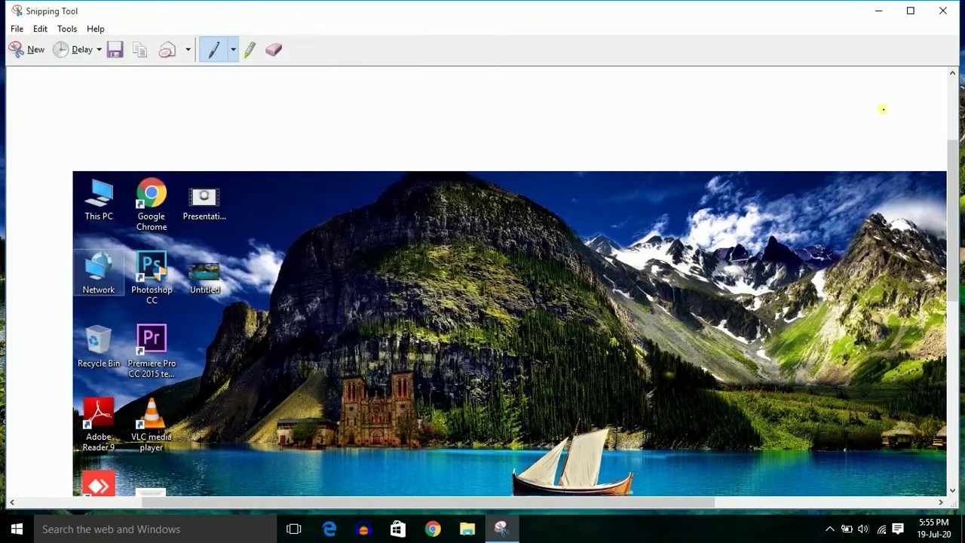
- Open Chrome on a new tab page and bring the Snipping Tool back in front of it
left_click(30, 49)
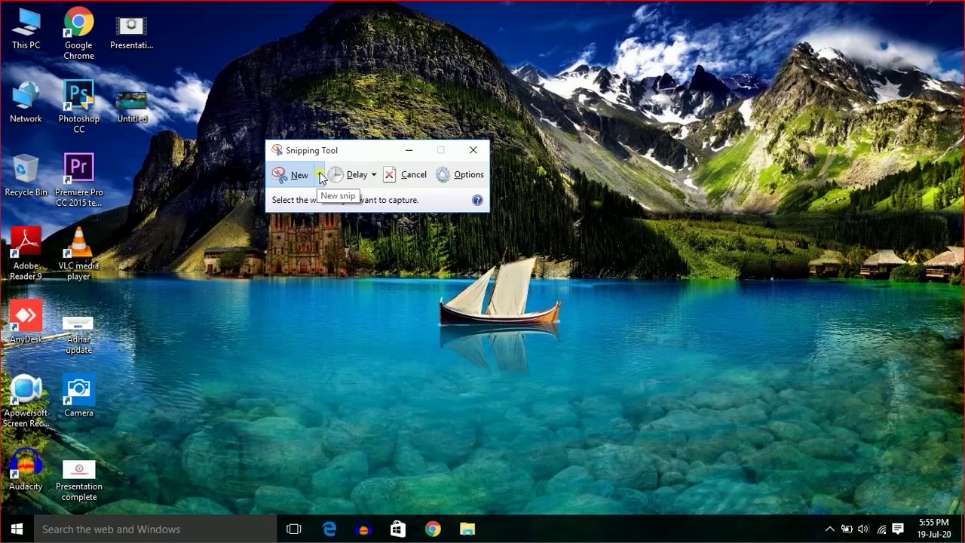
left_click(404, 154)
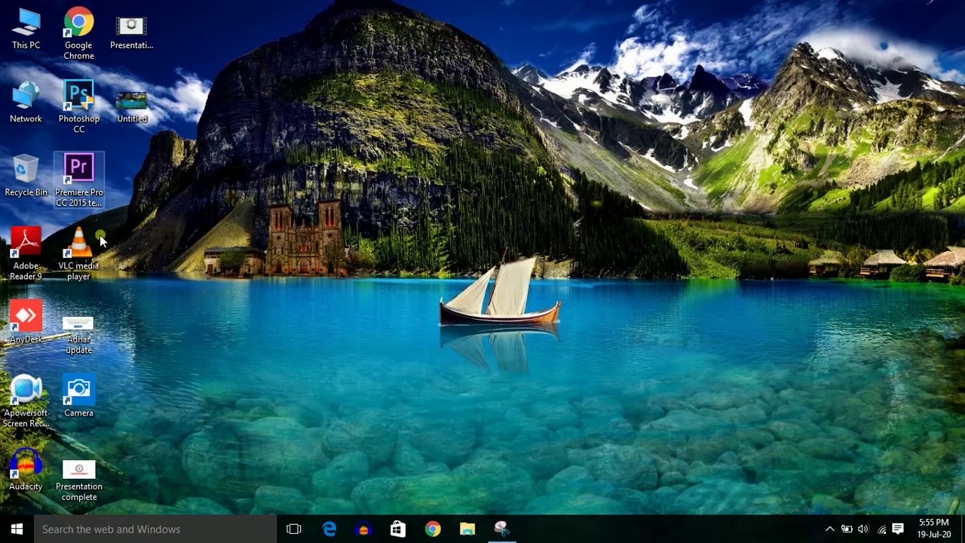
left_click(432, 528)
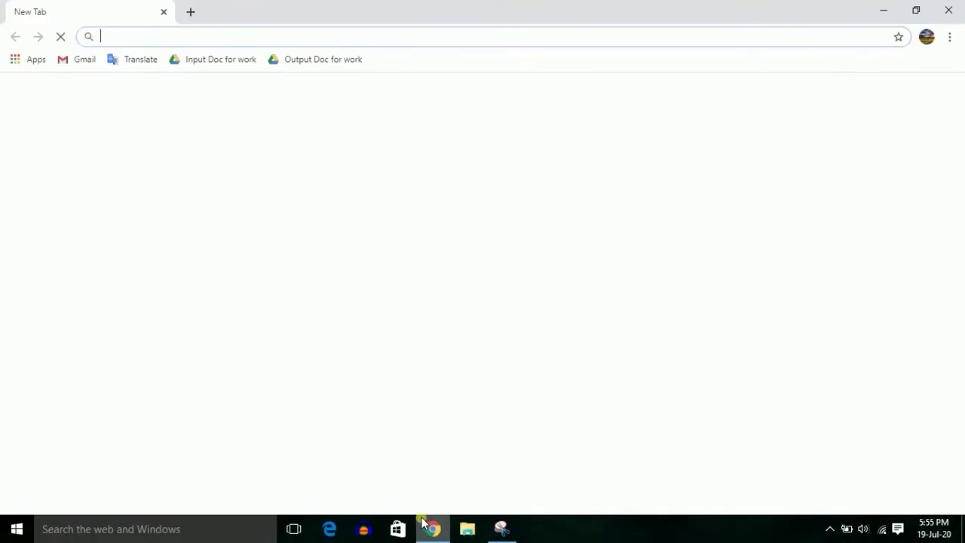
left_click(500, 525)
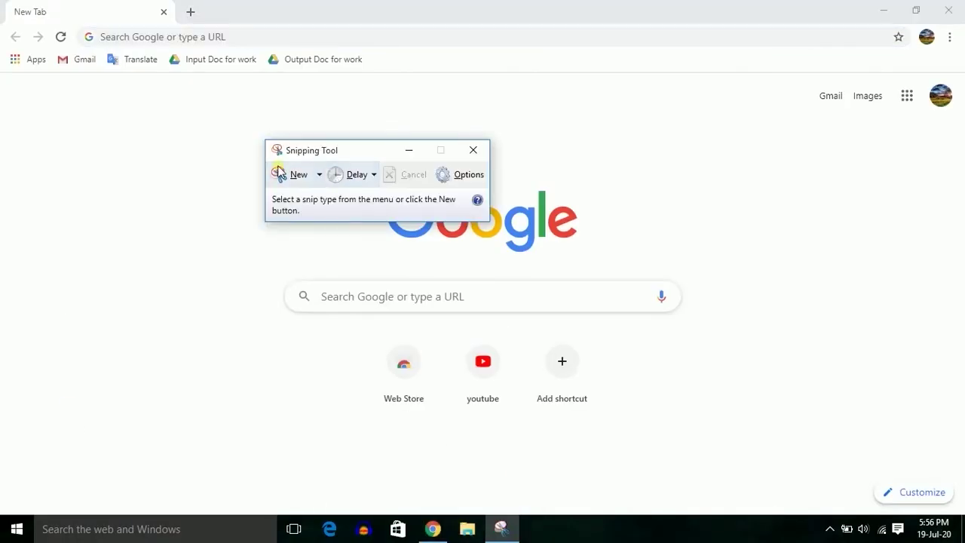
- Capture a full-screen snip of the Chrome new tab page and look over the captured image
left_click(320, 175)
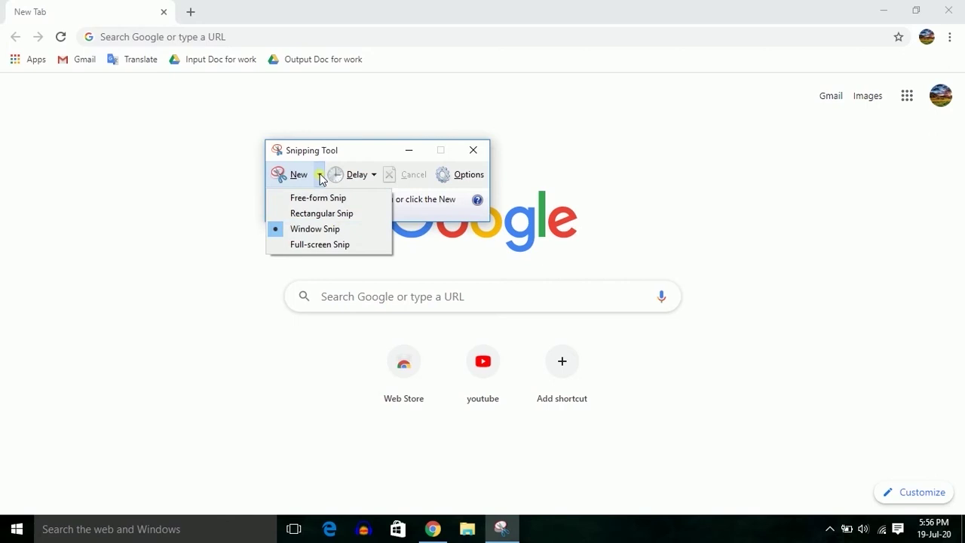
left_click(335, 247)
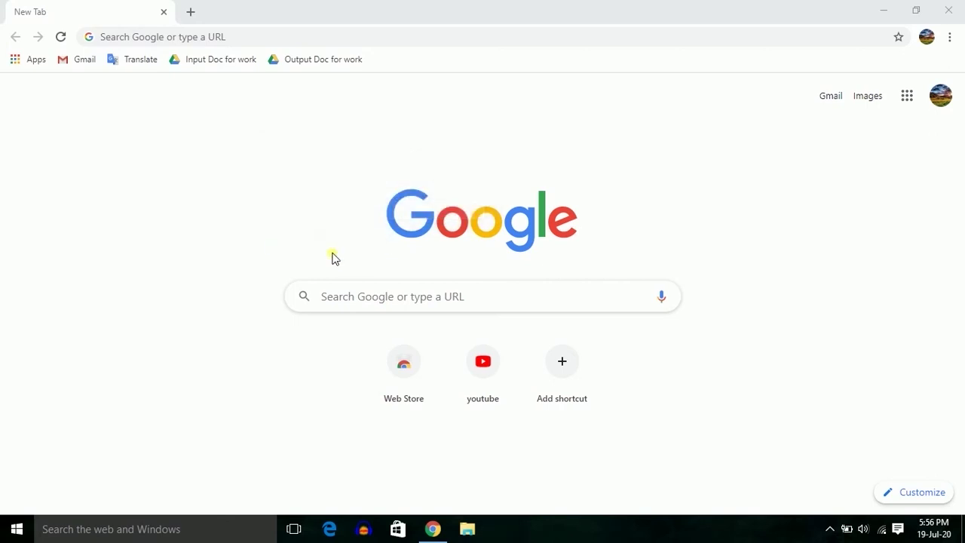
scroll(550, 341, "down", 5)
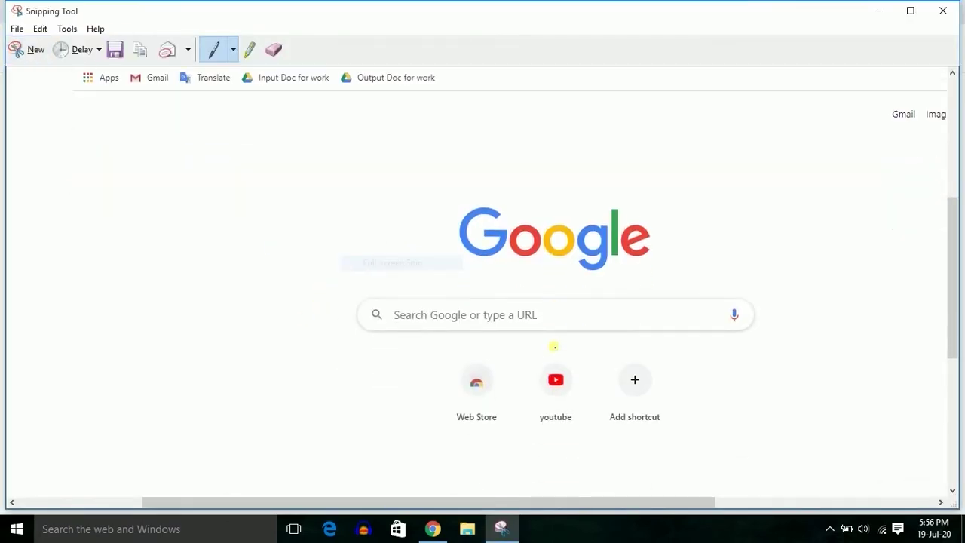
scroll(562, 350, "up", 6)
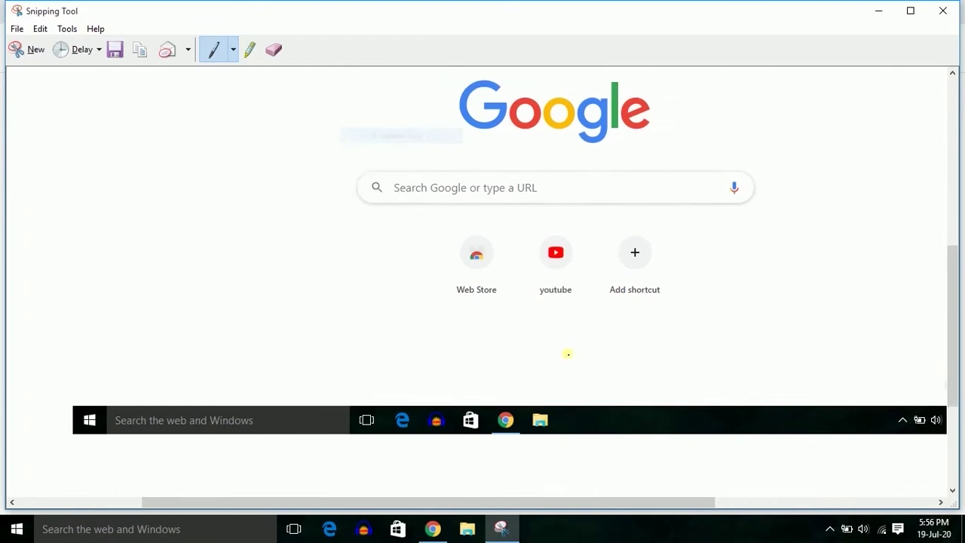
scroll(569, 355, "up", 1)
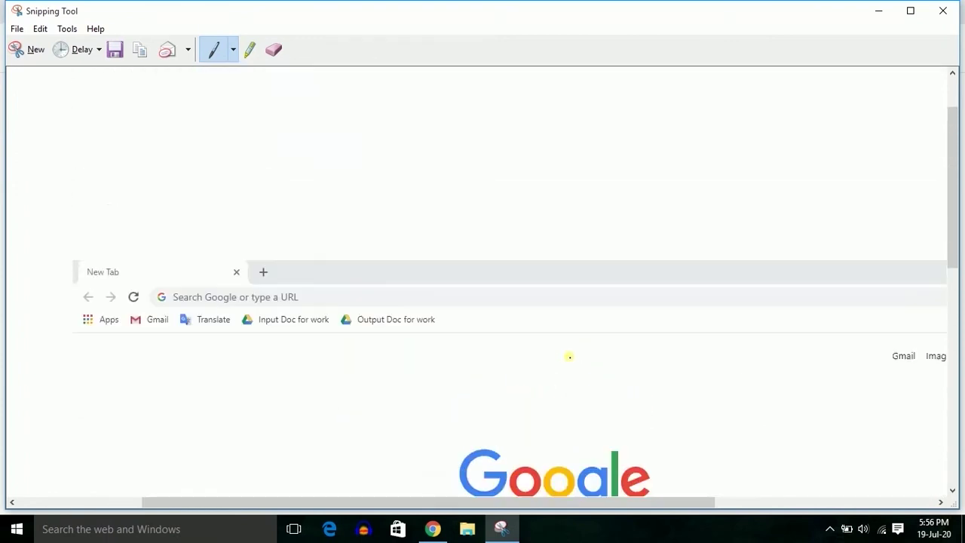
scroll(573, 350, "down", 3)
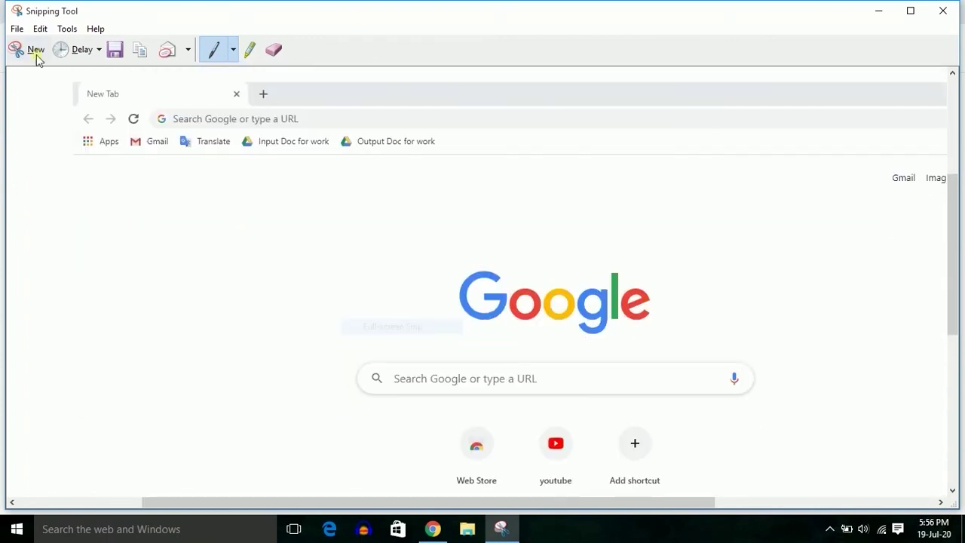
- Bring up the Save As dialog for the full-screen snip and cancel it
left_click(18, 28)
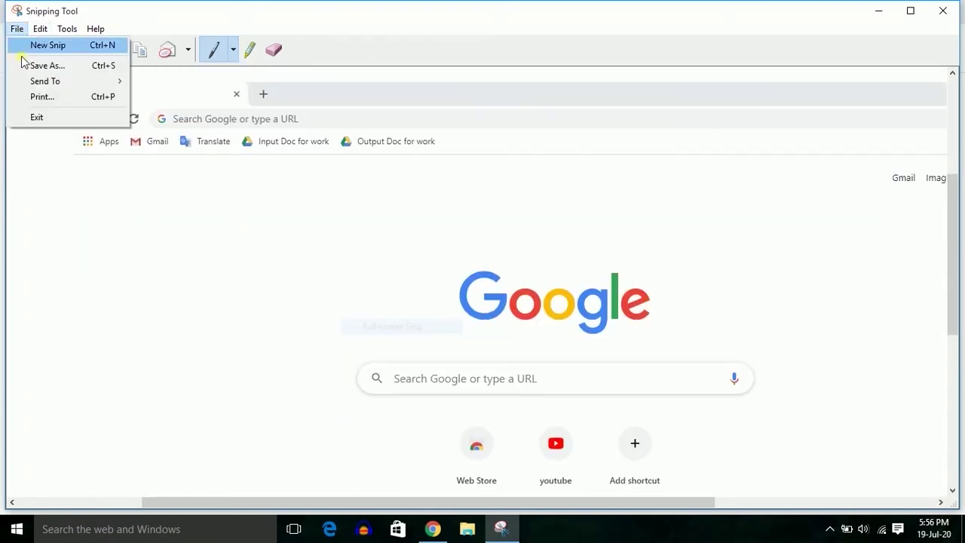
left_click(57, 69)
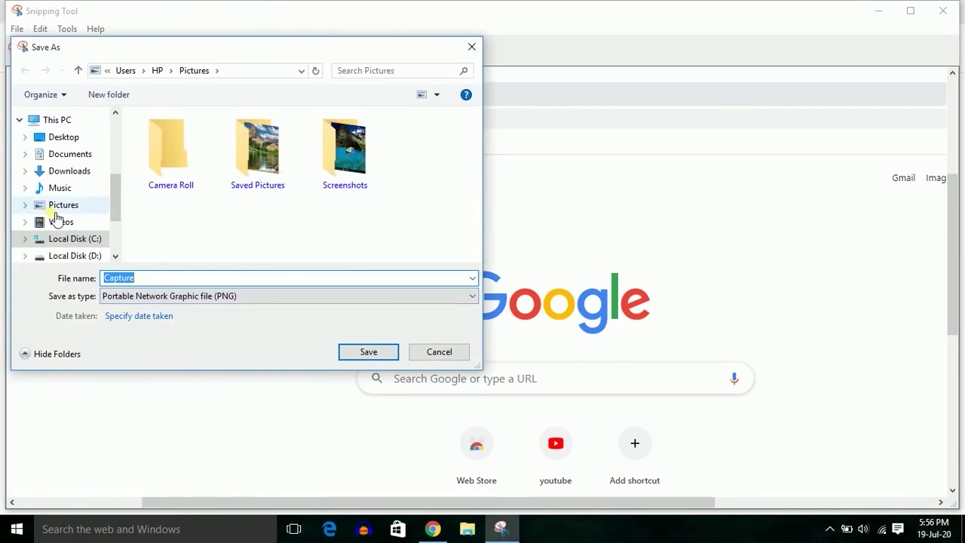
left_click(437, 353)
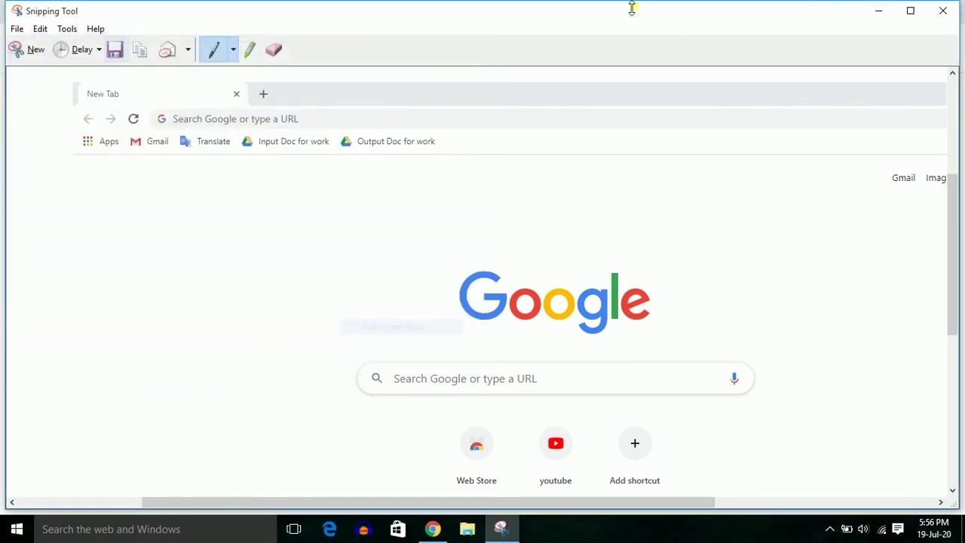
- Close the Snipping Tool without saving the snip, and close Chrome
left_click(953, 13)
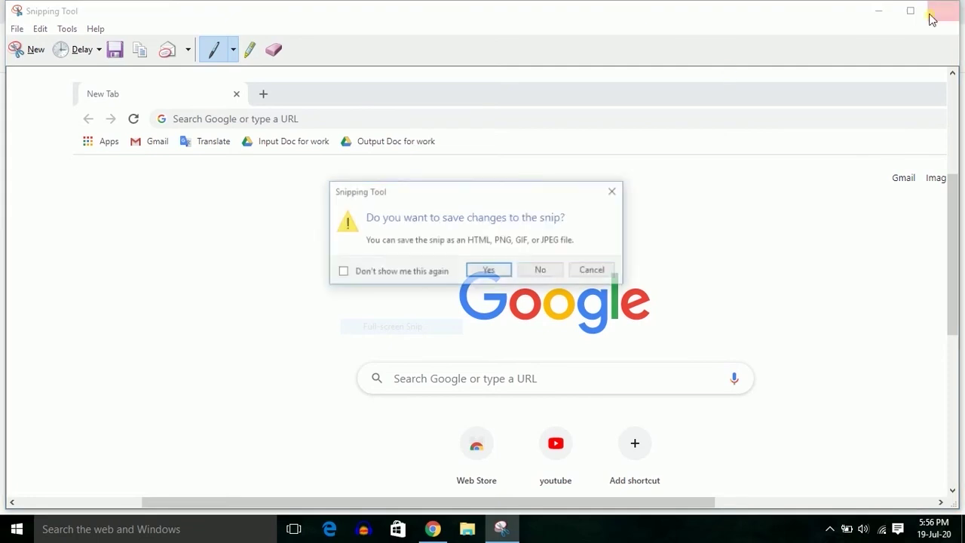
left_click(538, 271)
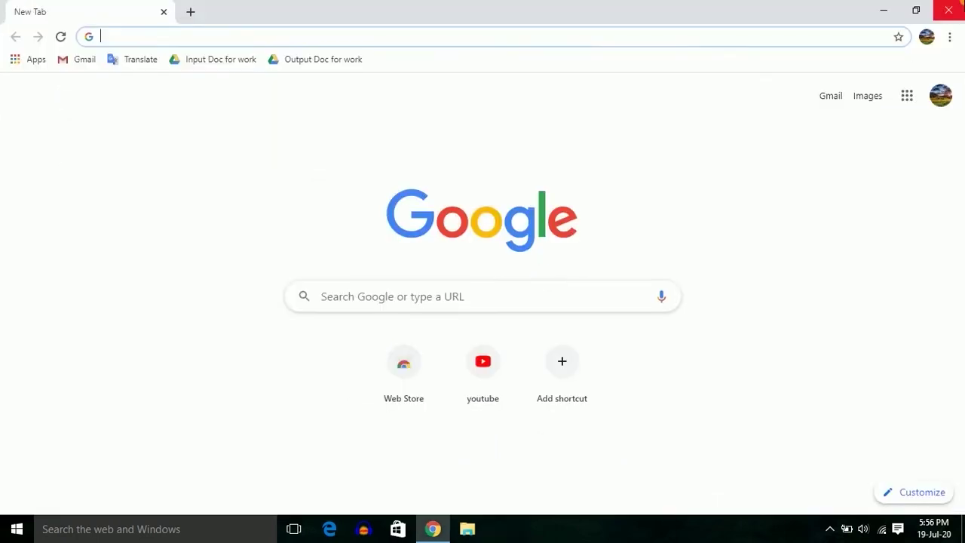
left_click(948, 11)
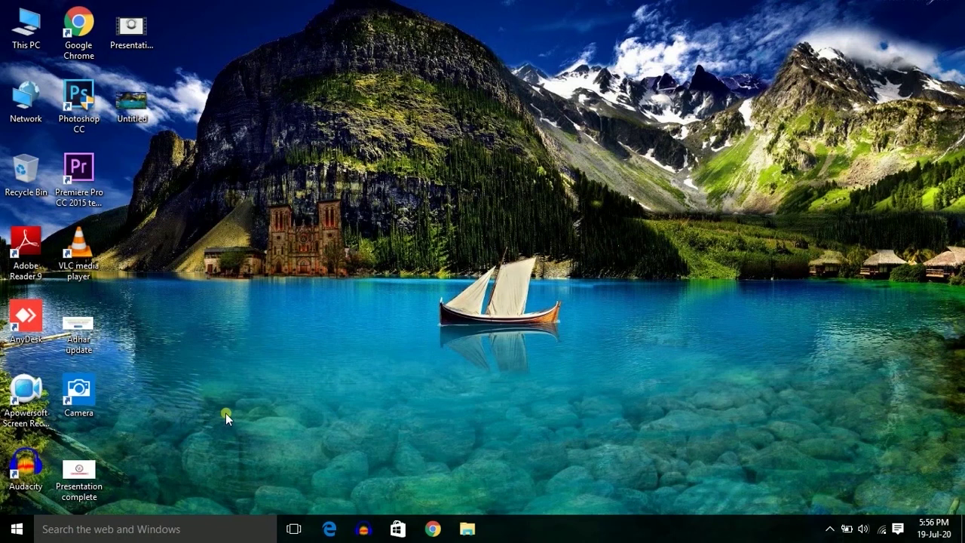
- Launch Steps Recorder with the Run command "psr" and start a recording with its window minimized
key("super+r")
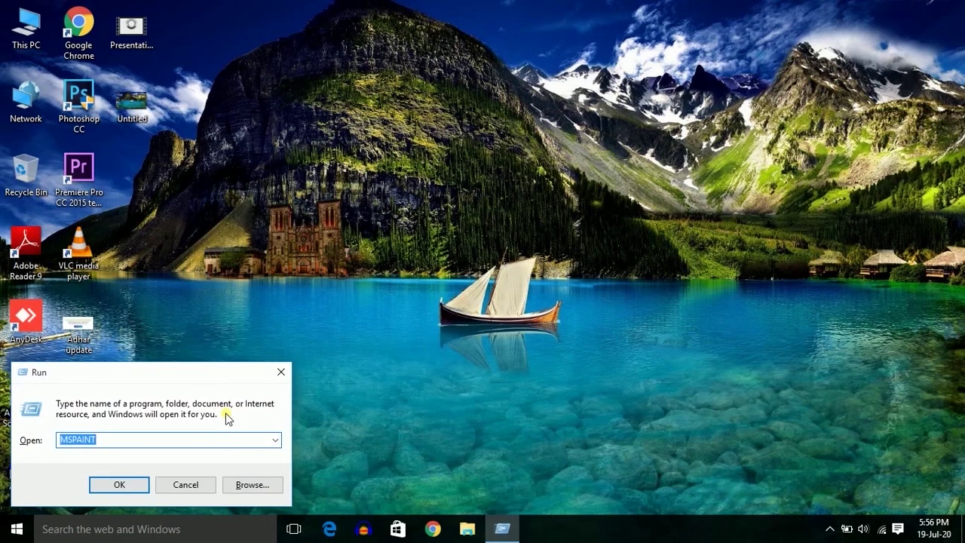
type("psr")
key("Return")
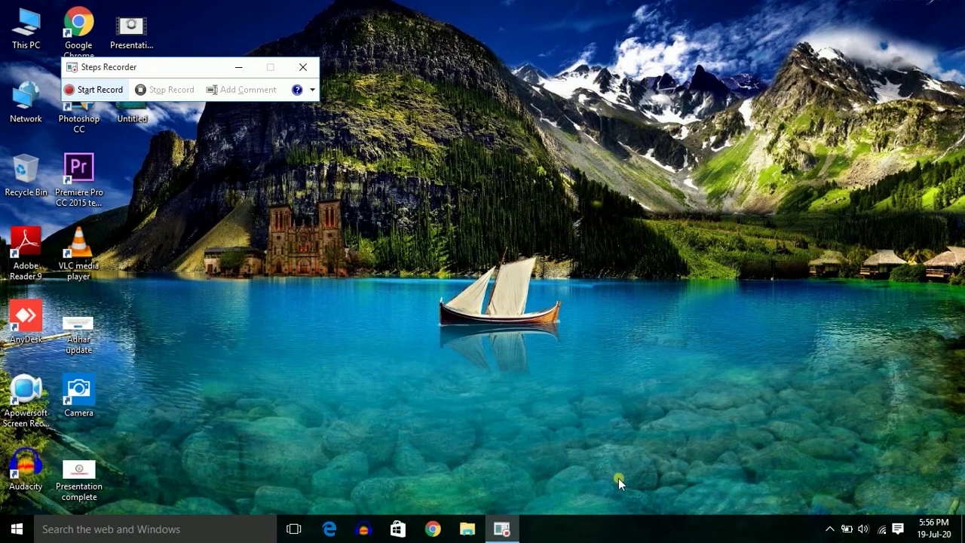
left_click_drag(190, 66, 413, 98)
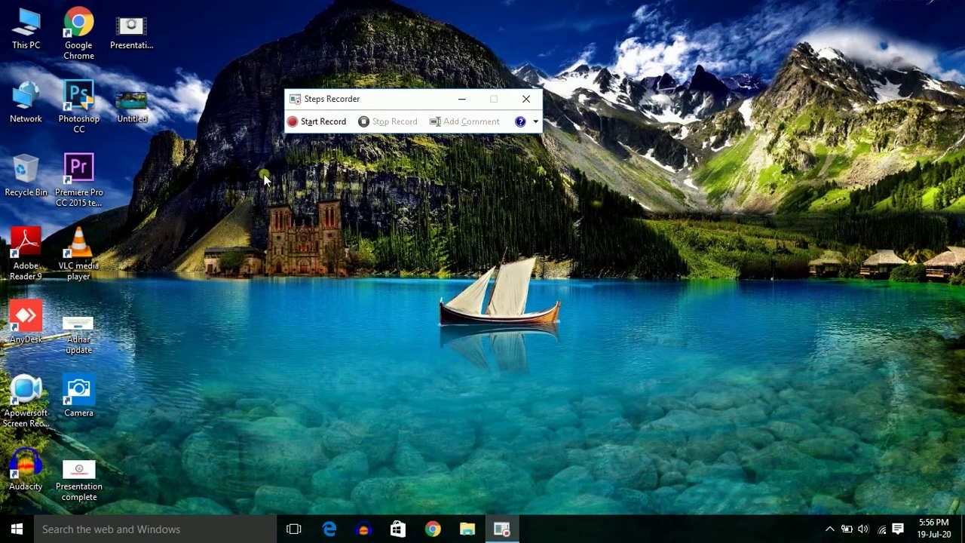
left_click(334, 126)
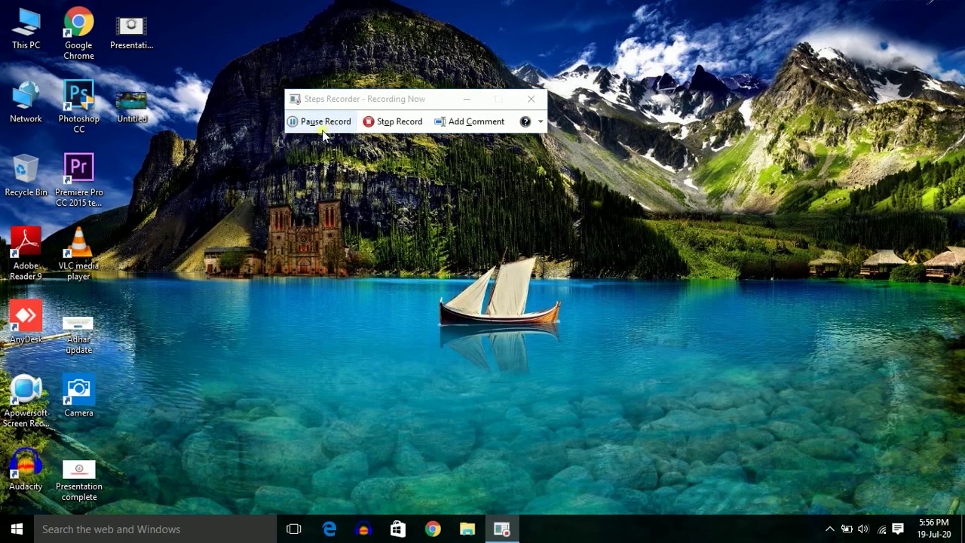
left_click(467, 96)
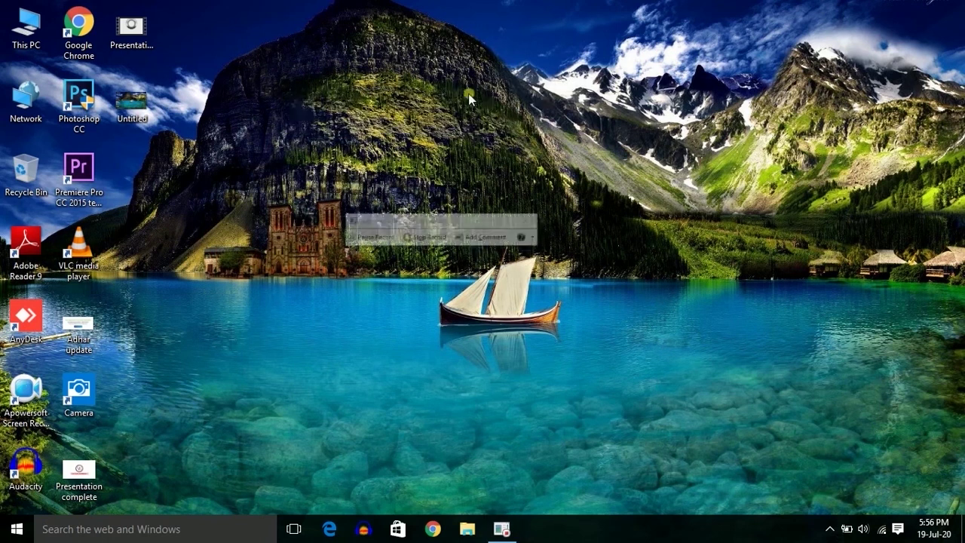
- With the recording running, open the Gmail inbox from Chrome's new tab page and return to the desktop
left_click(432, 529)
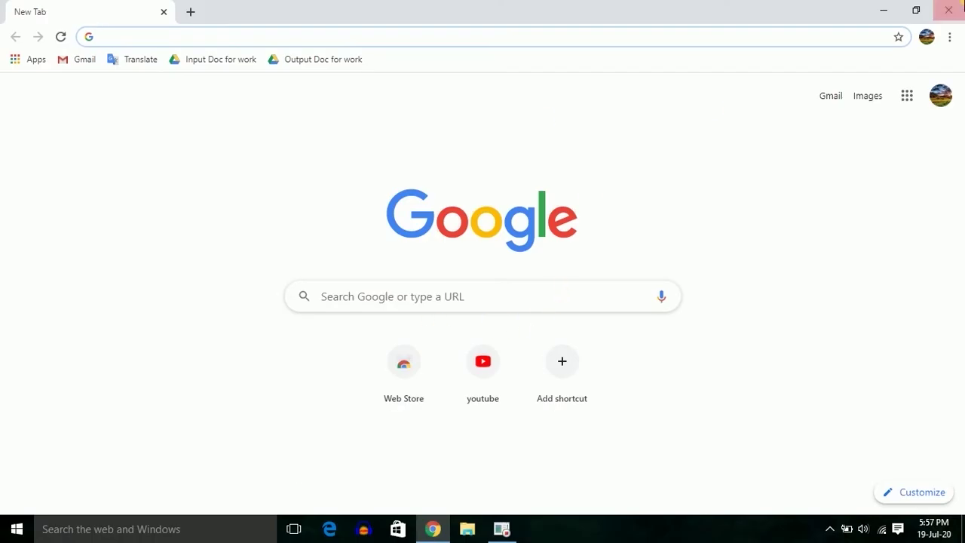
left_click(830, 97)
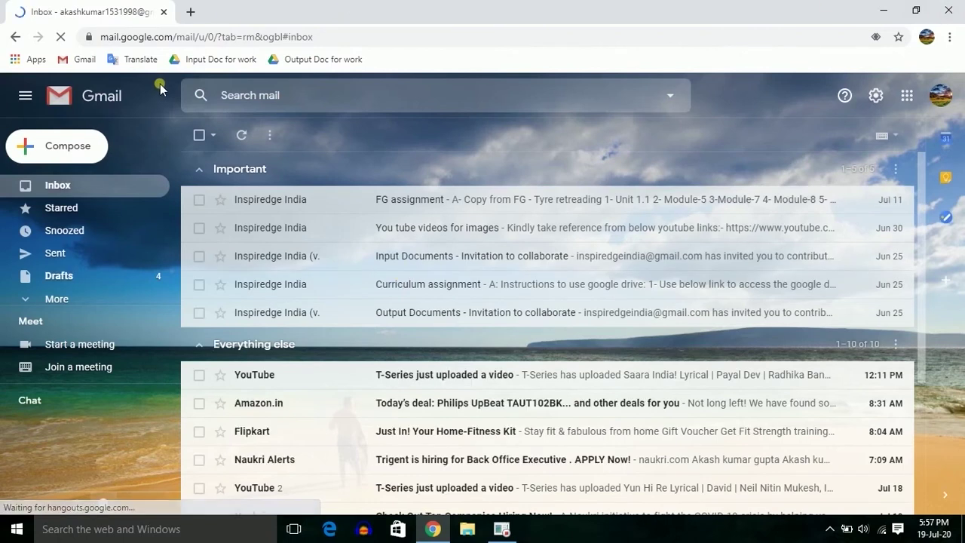
key("super+d")
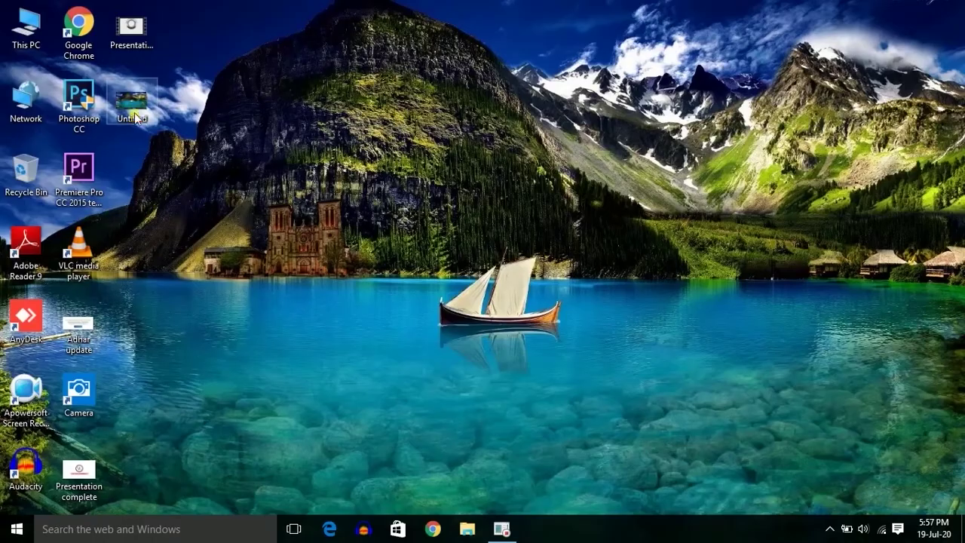
- View the Untitled image from the desktop and the Documents folder in This PC, closing each one
double_click(132, 106)
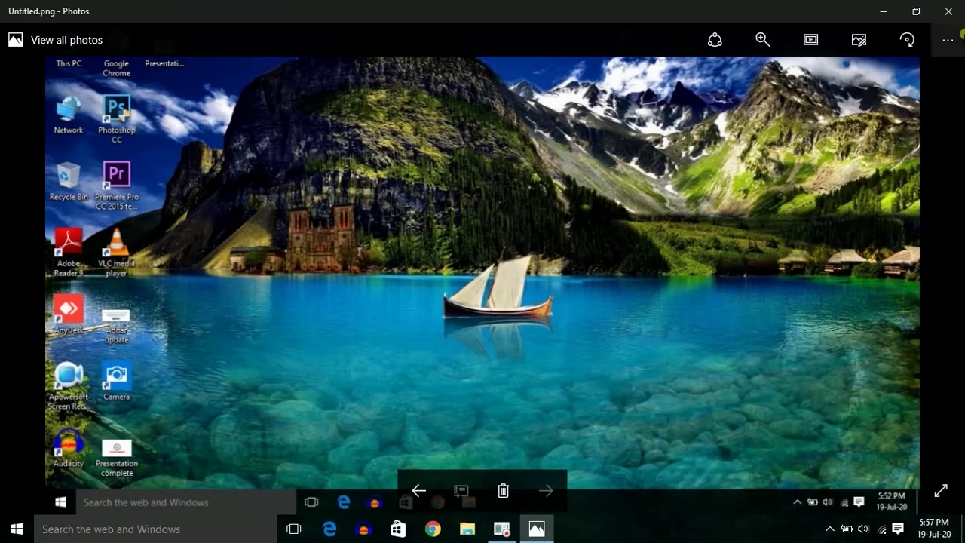
left_click(945, 10)
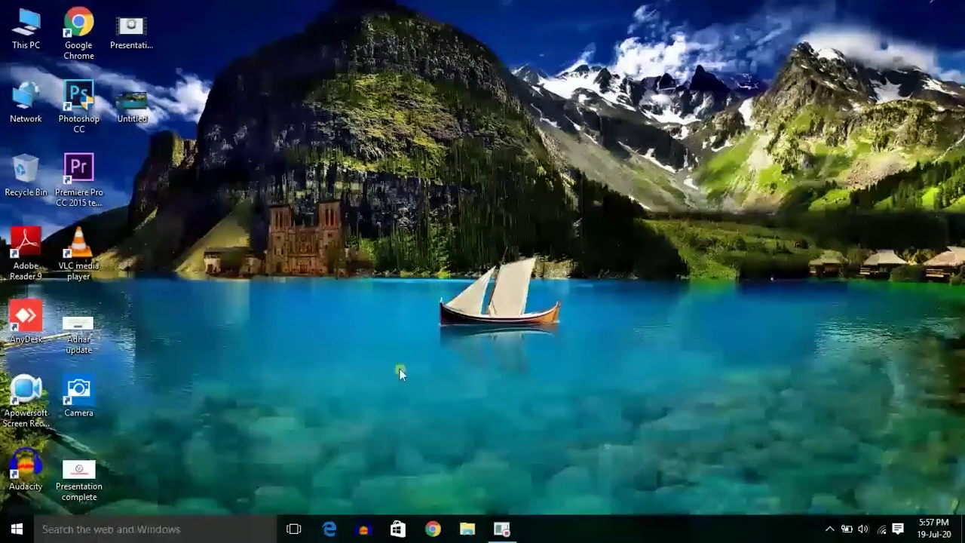
double_click(8, 28)
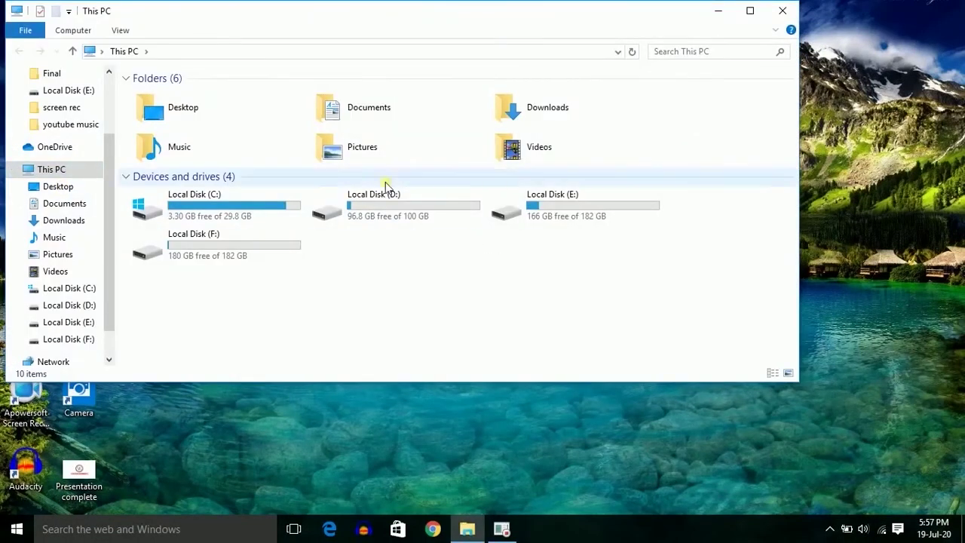
double_click(361, 113)
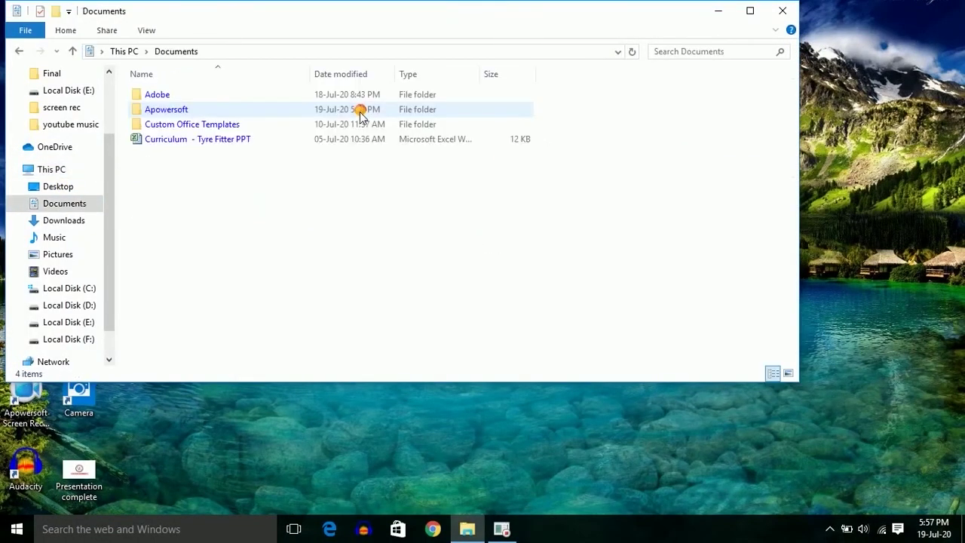
left_click(782, 11)
- Stop the Steps Recorder recording and review the captured screenshots of the first four recorded steps
left_click(502, 530)
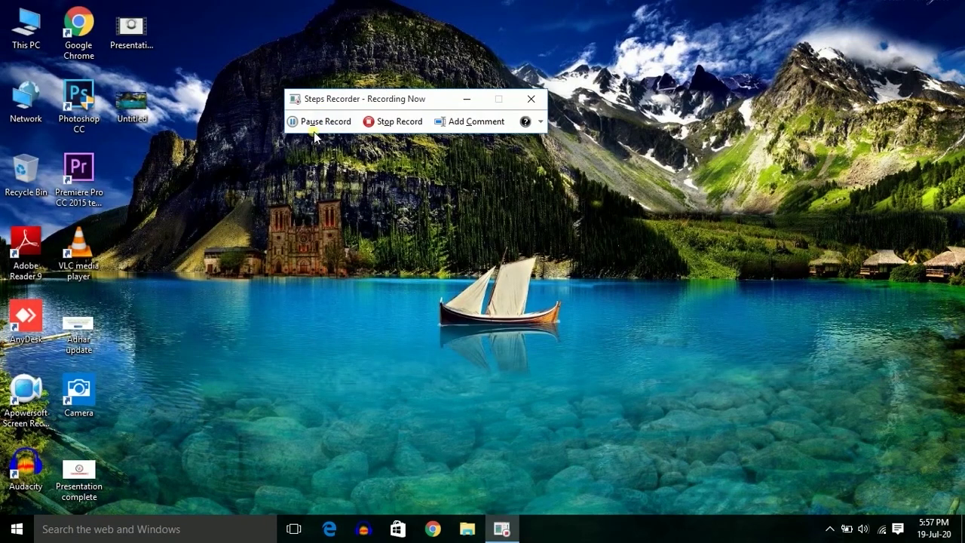
left_click(382, 123)
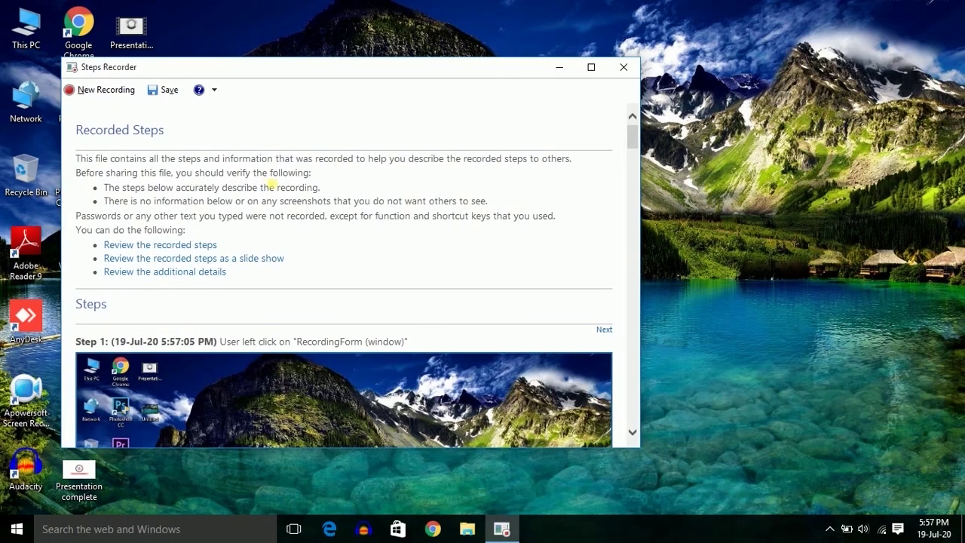
scroll(302, 200, "down", 5)
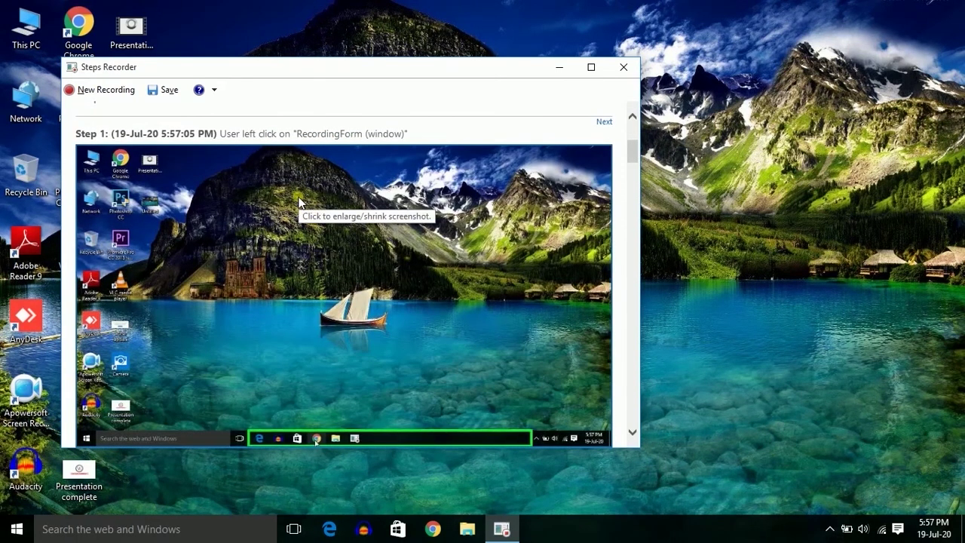
scroll(302, 202, "down", 1)
scroll(313, 202, "down", 4)
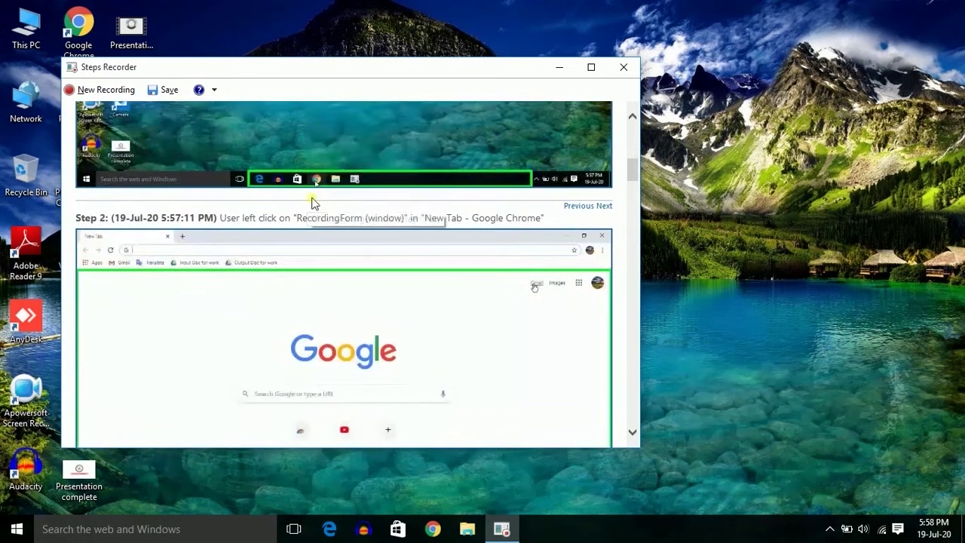
scroll(313, 202, "down", 4)
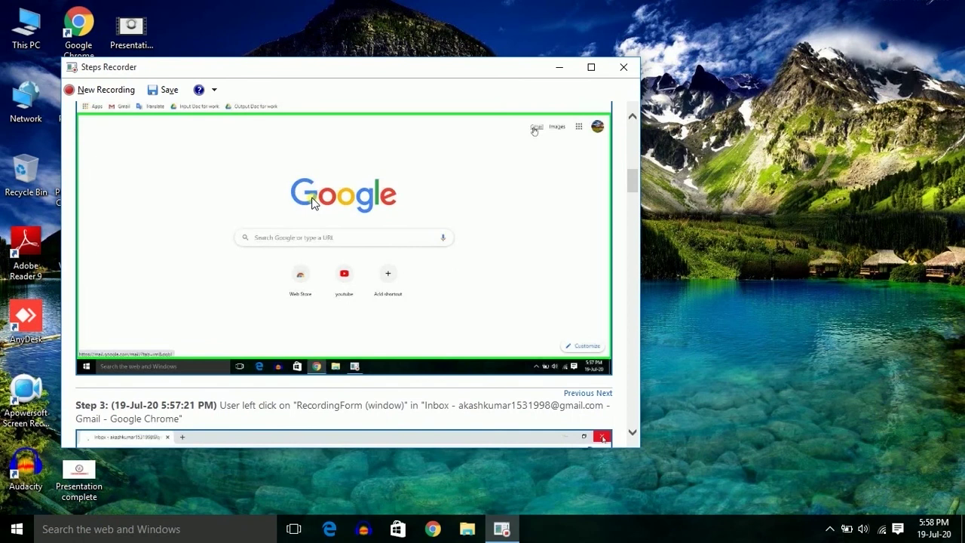
scroll(313, 202, "down", 8)
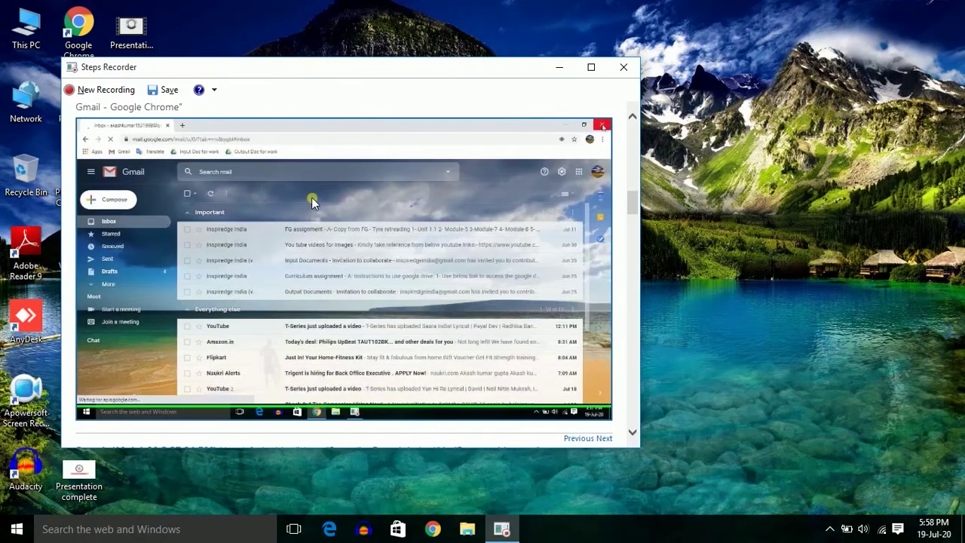
scroll(313, 200, "down", 8)
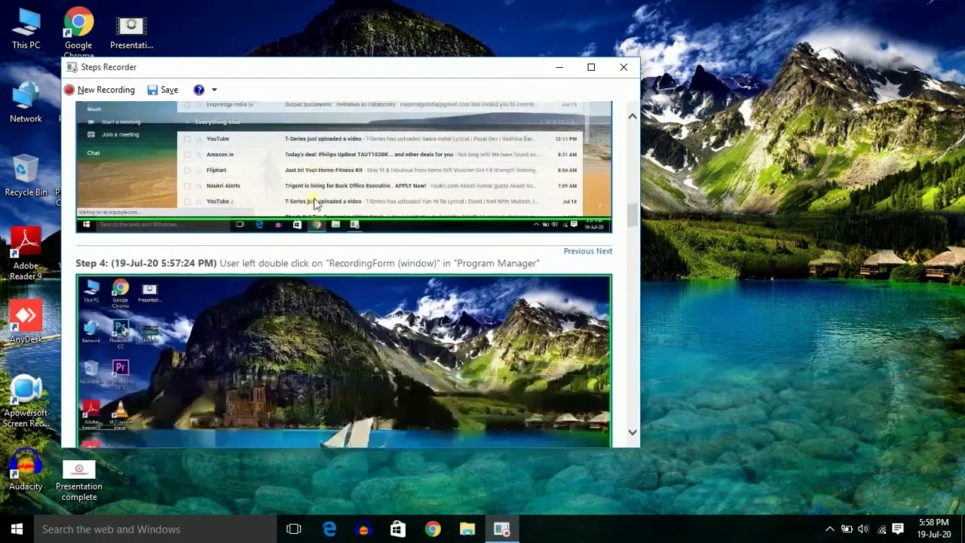
- Examine the remaining captured screenshots in the Steps Recorder report, from step 5 to step 9
scroll(322, 202, "down", 2)
scroll(322, 202, "down", 8)
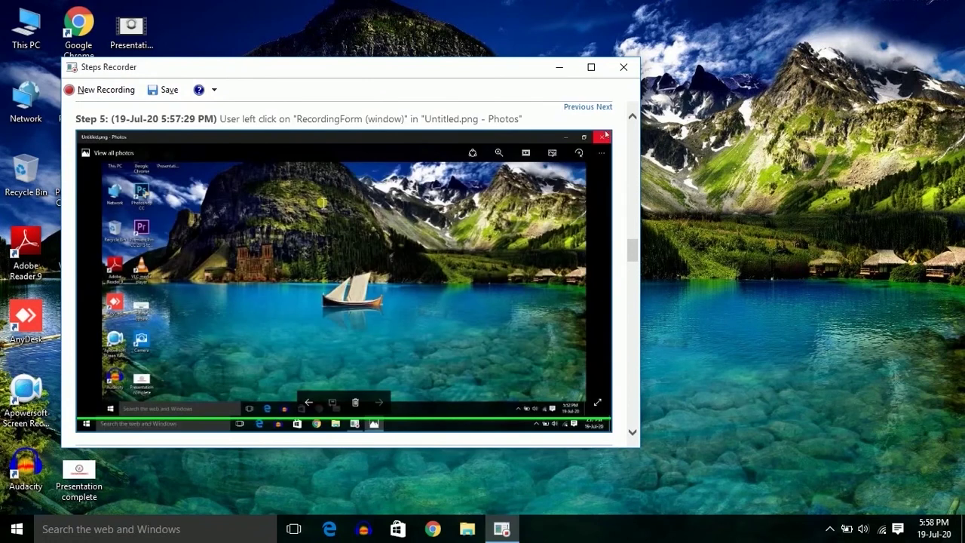
scroll(322, 202, "down", 10)
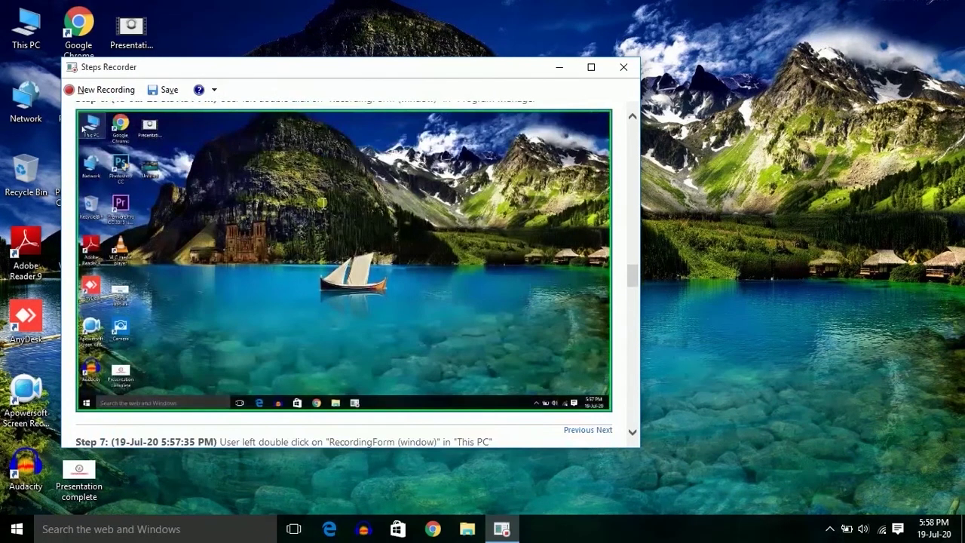
scroll(322, 202, "down", 12)
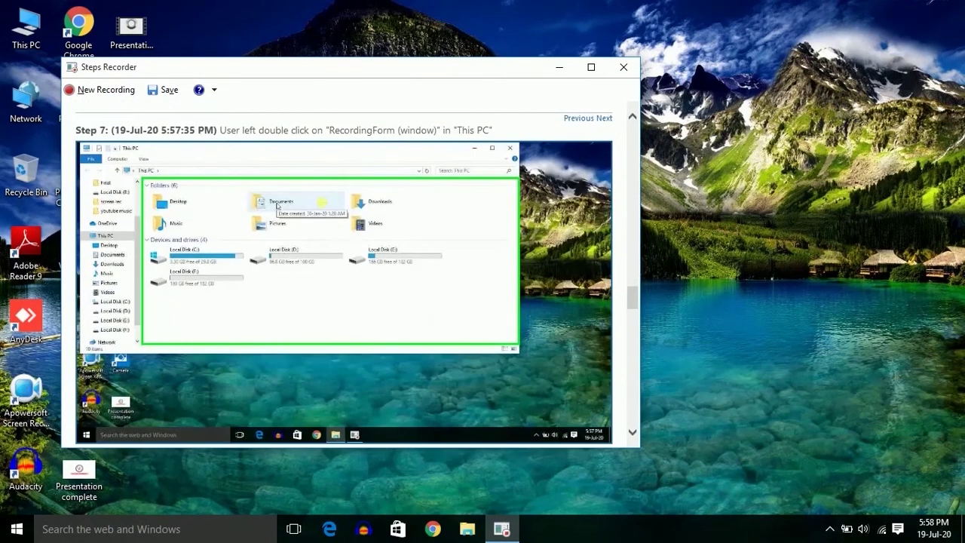
scroll(322, 202, "down", 20)
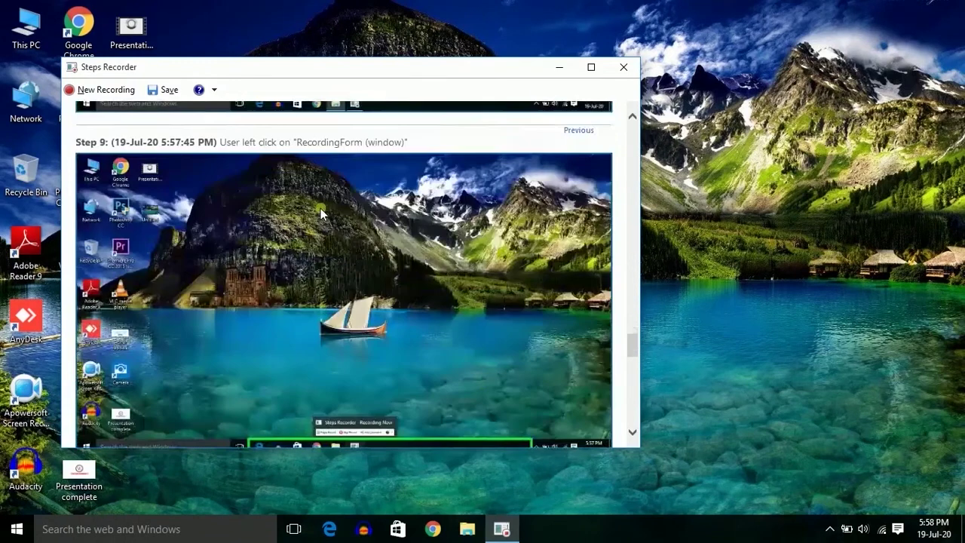
scroll(323, 215, "down", 5)
scroll(327, 213, "up", 15)
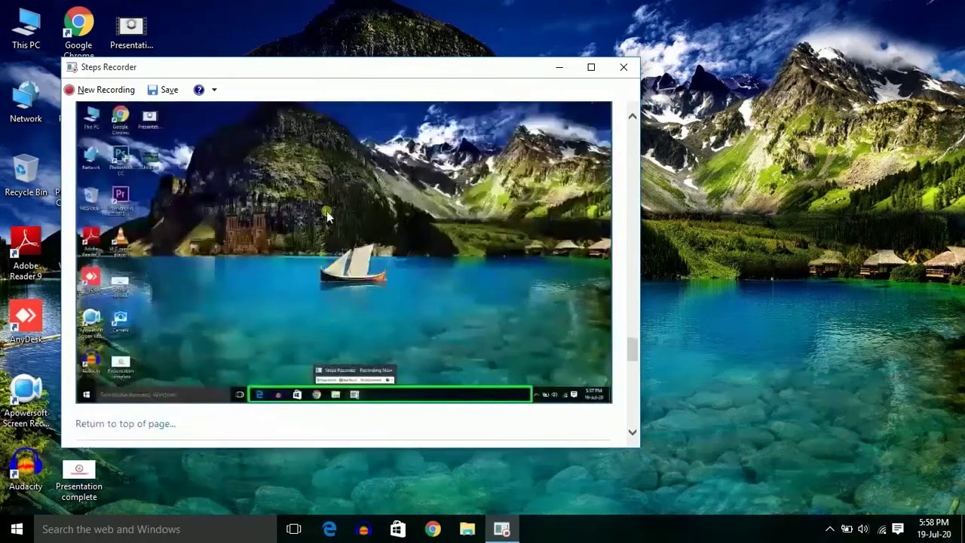
scroll(328, 216, "up", 4)
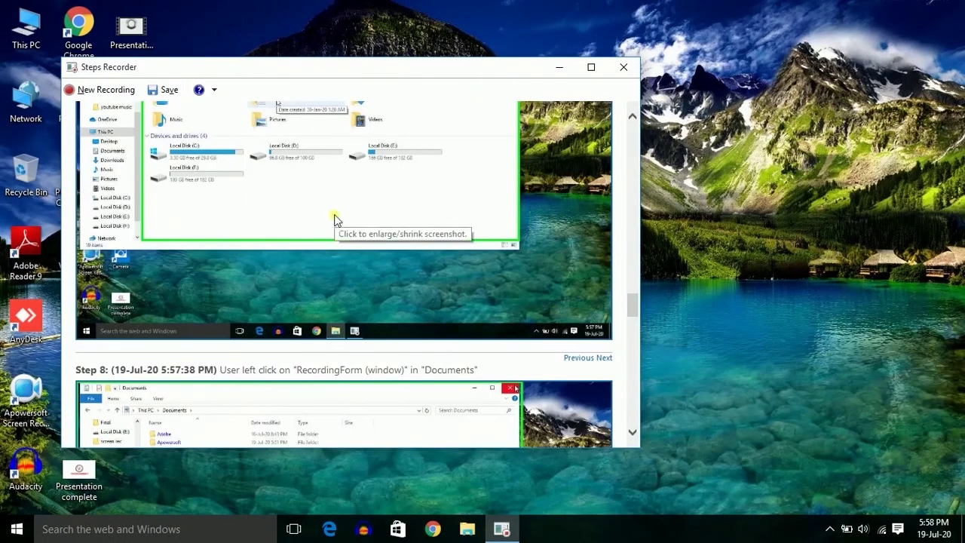
- View the options for saving the recording as a ZIP file, cancel saving, and close Steps Recorder, discarding the recording
left_click(173, 92)
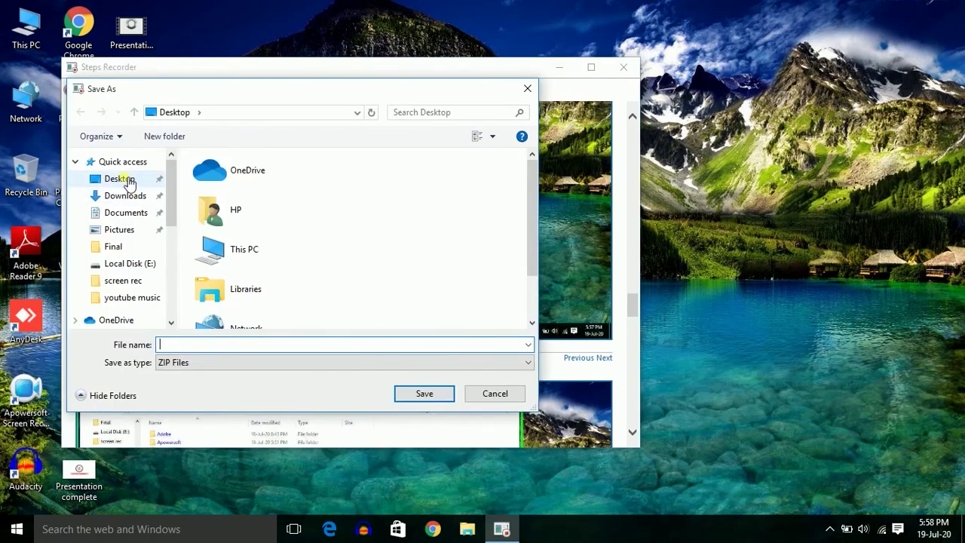
left_click(184, 346)
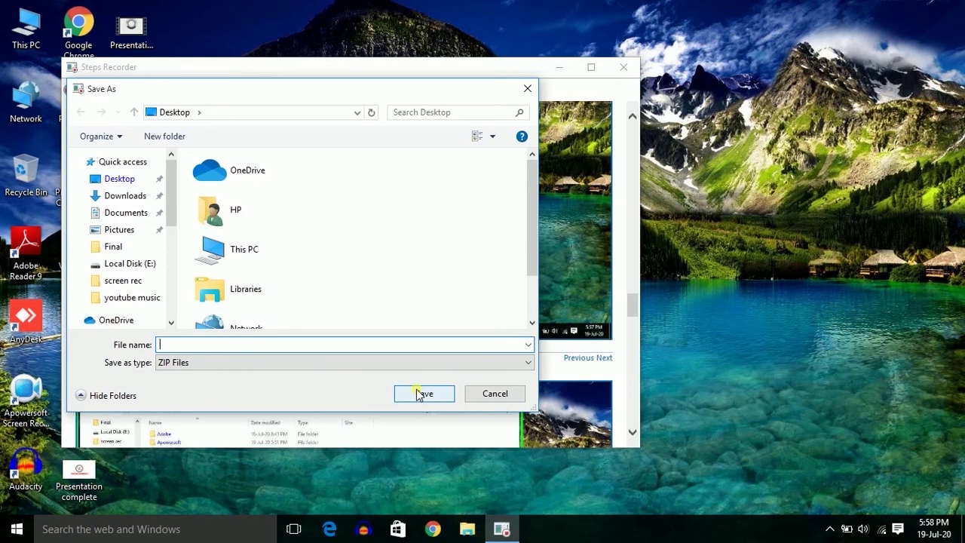
left_click(494, 393)
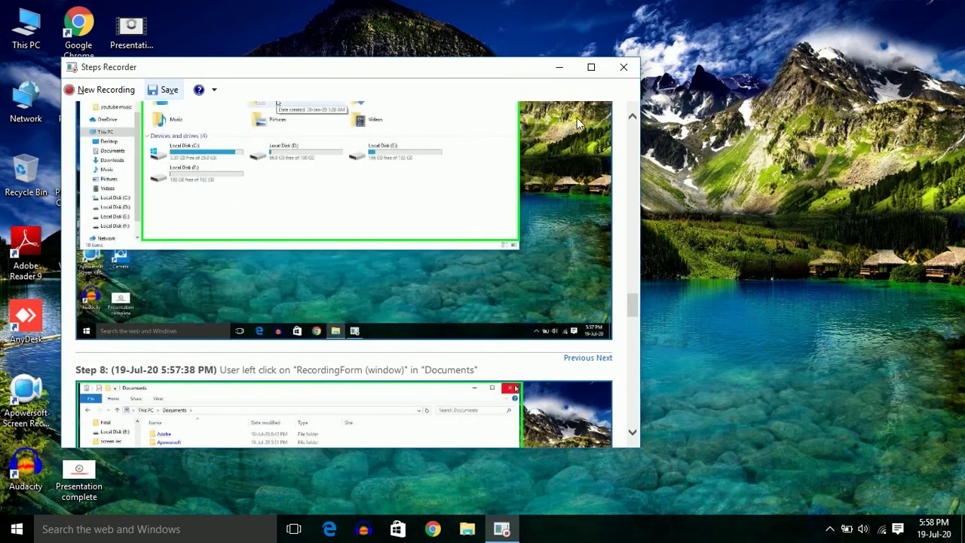
left_click(620, 70)
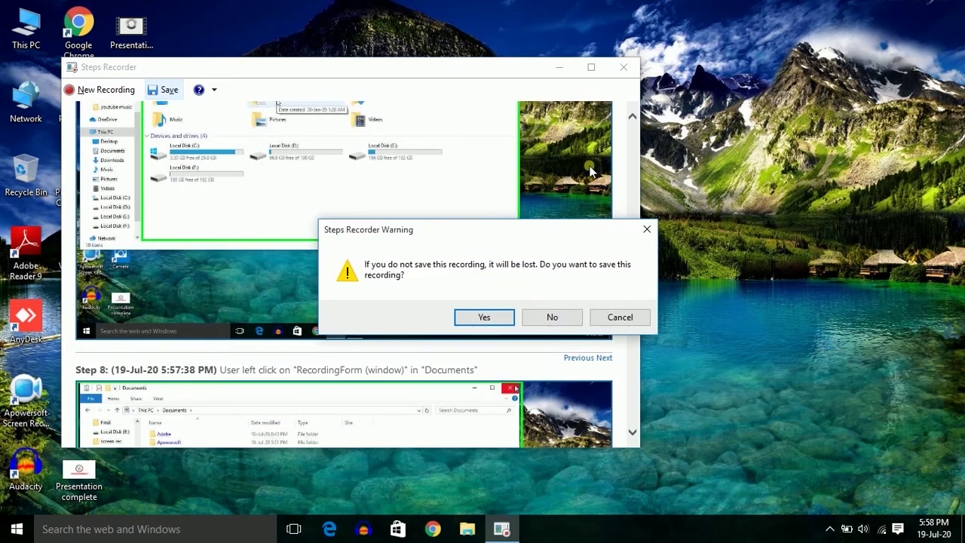
left_click(552, 318)
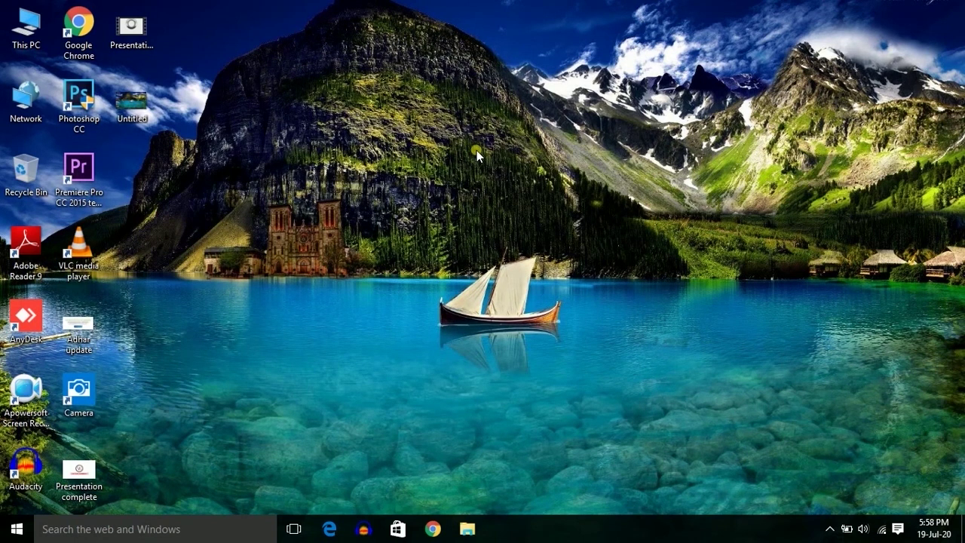
- Refresh the desktop twice
right_click(478, 151)
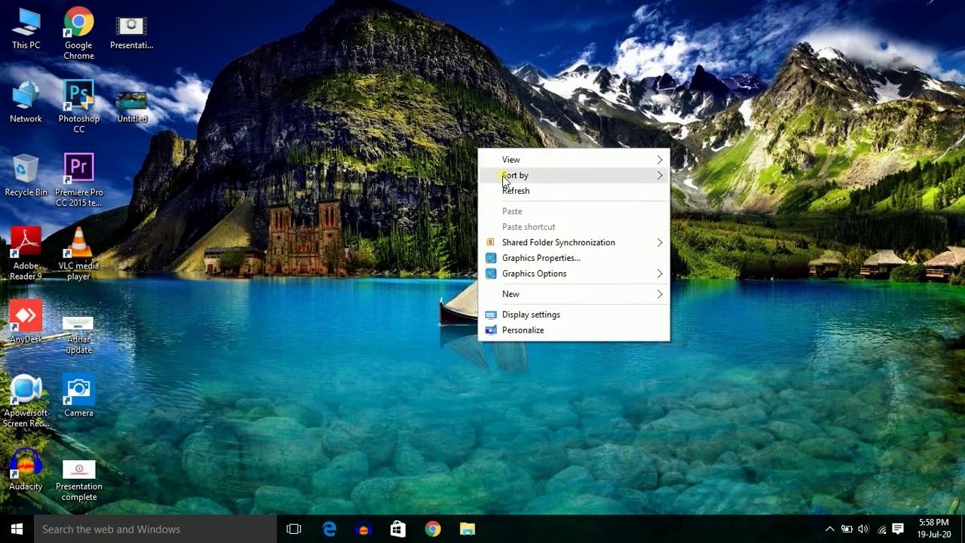
left_click(505, 189)
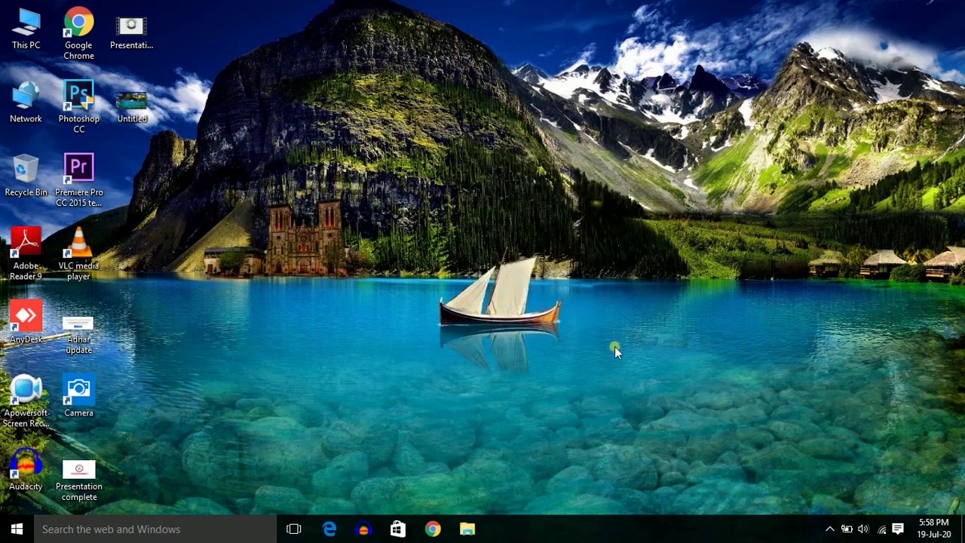
right_click(478, 152)
left_click(505, 188)
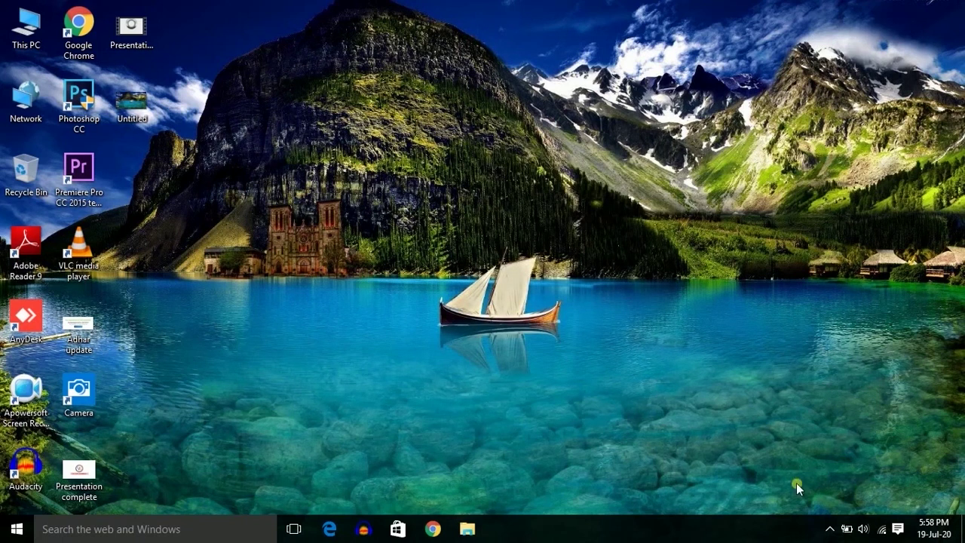